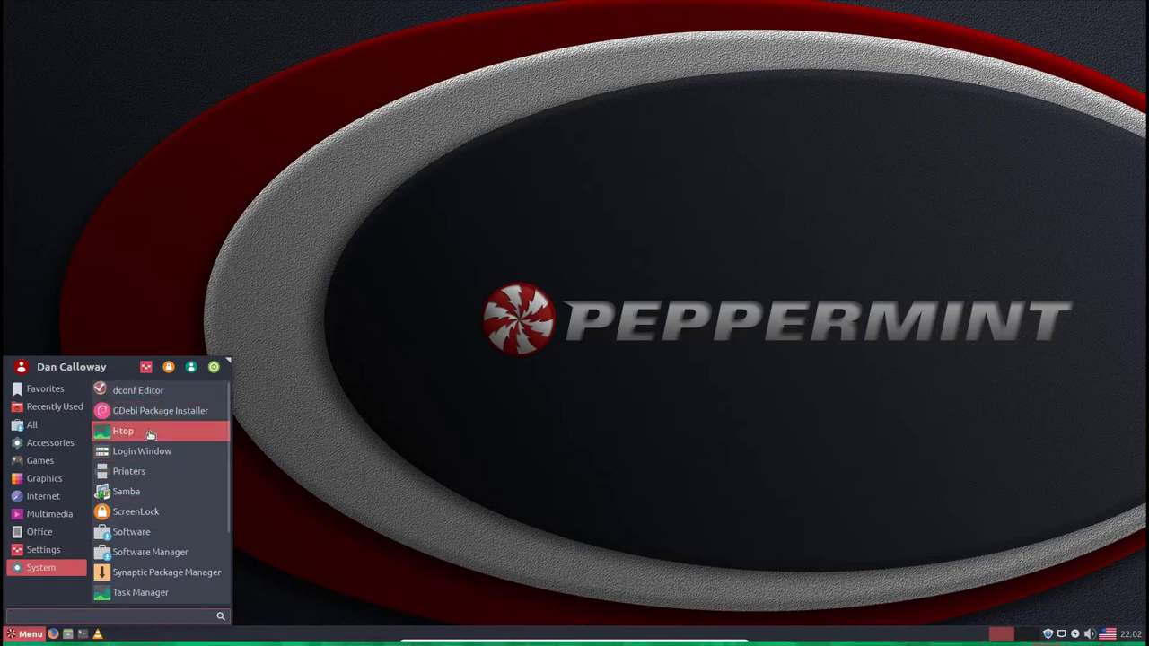
Launch Htop, enlarge its window to full screen to inspect the running processes and system load, and close it.
click(151, 436)
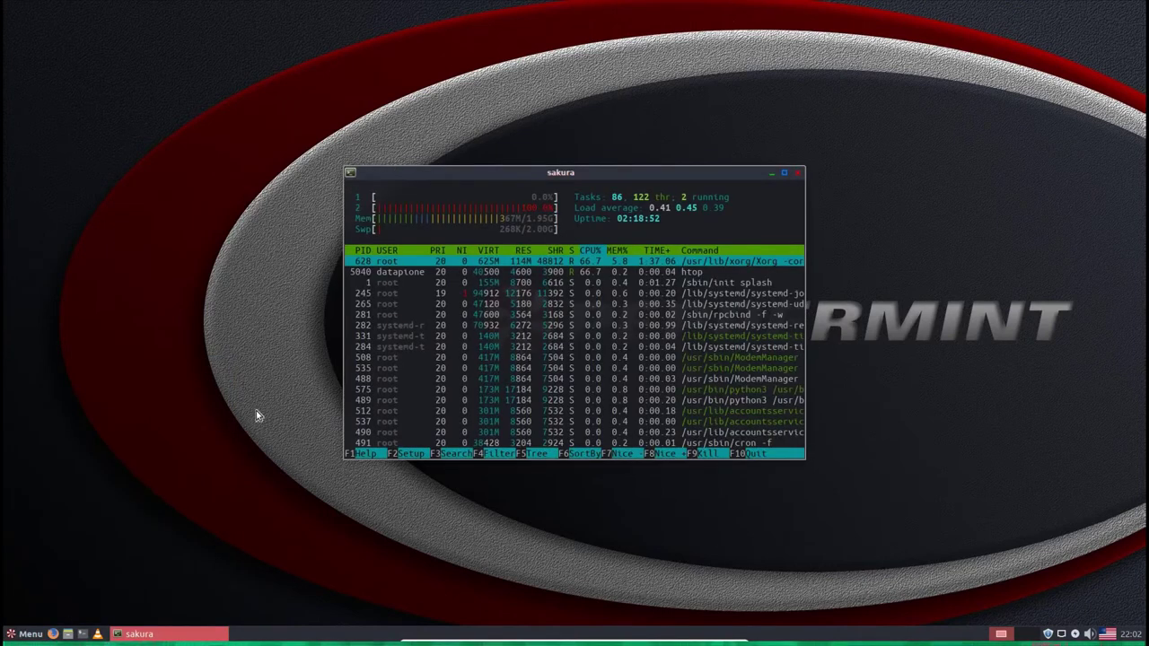
click(786, 174)
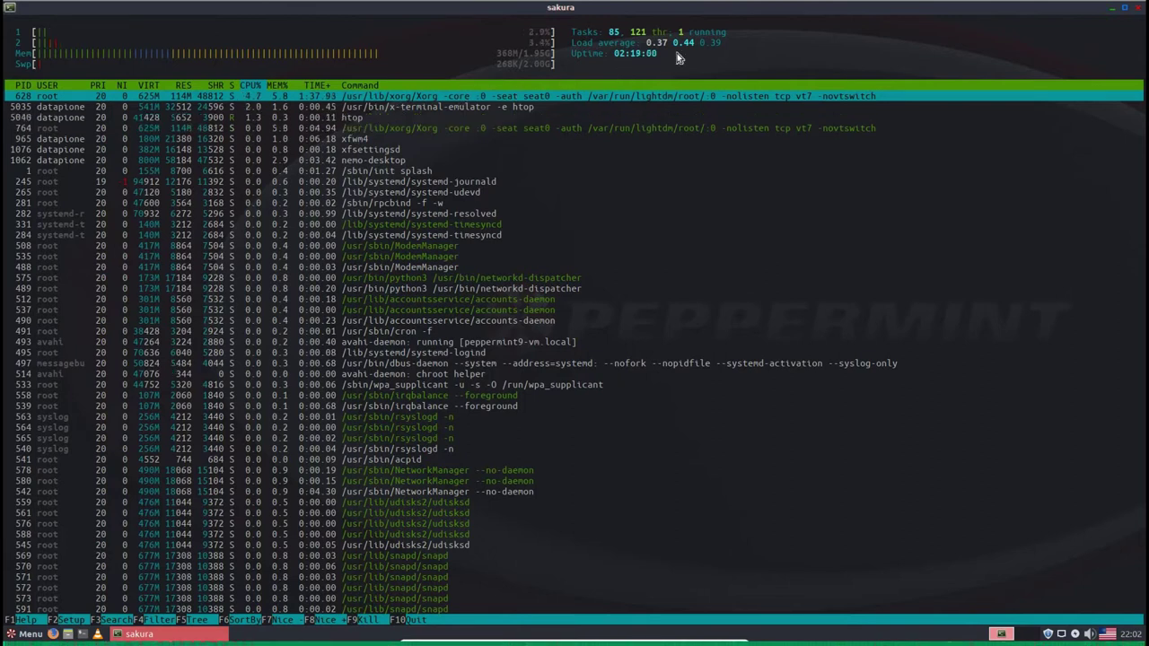
click(1139, 9)
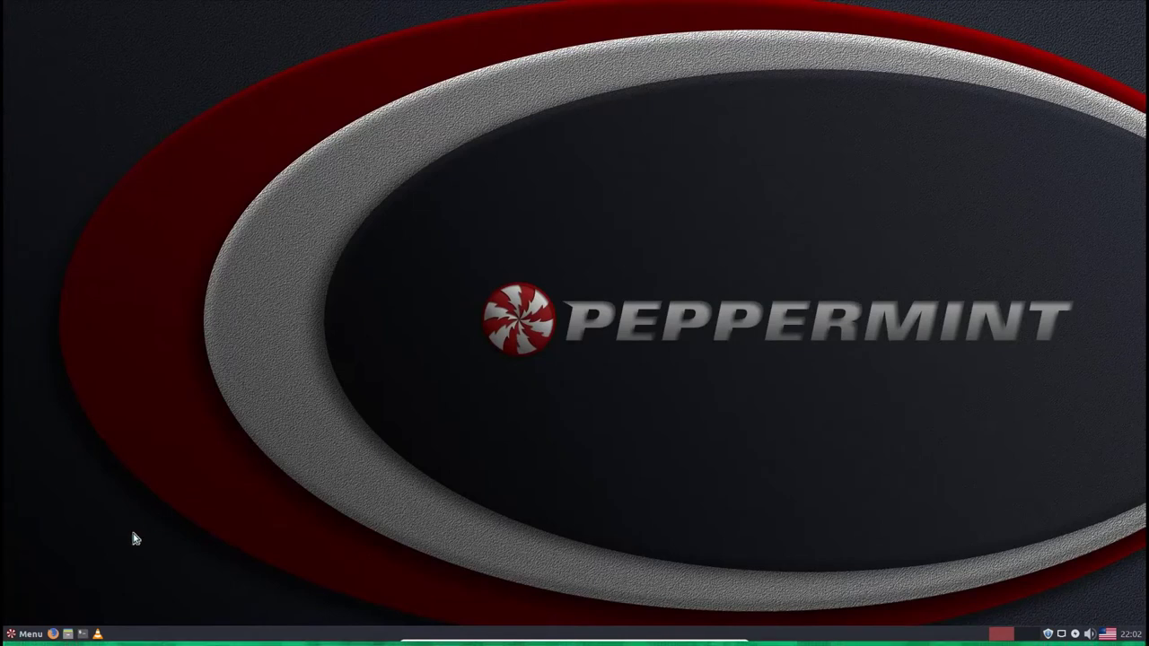
Launch Software Manager, authenticate with the account password, and maximize its window.
click(27, 634)
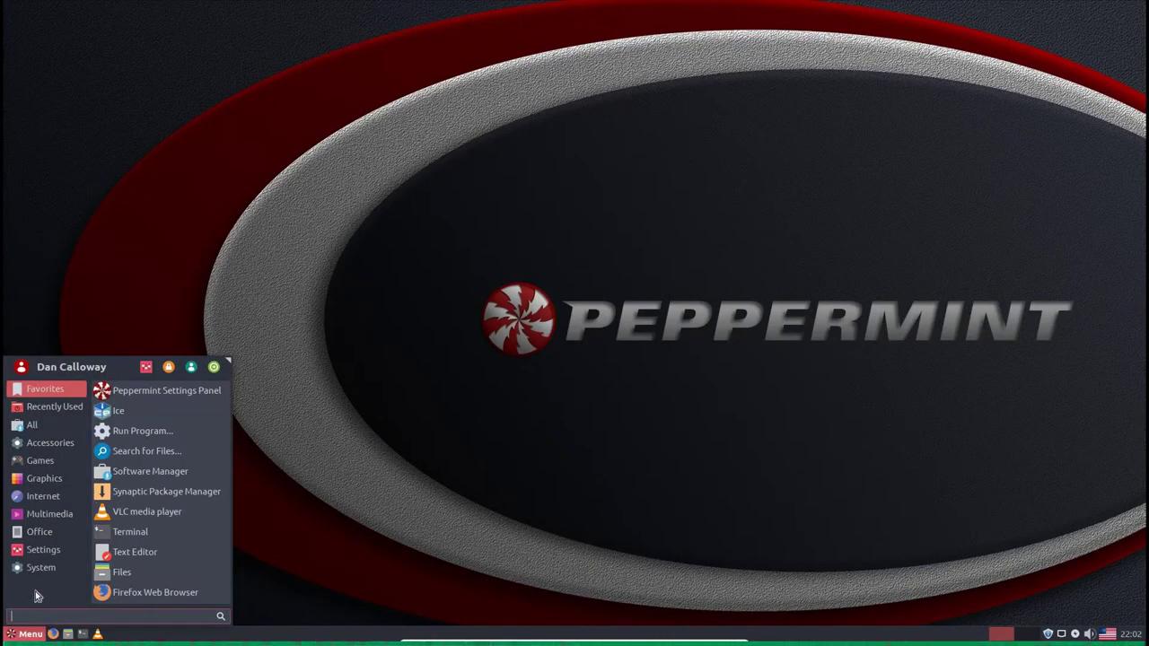
mouse_move(54, 409)
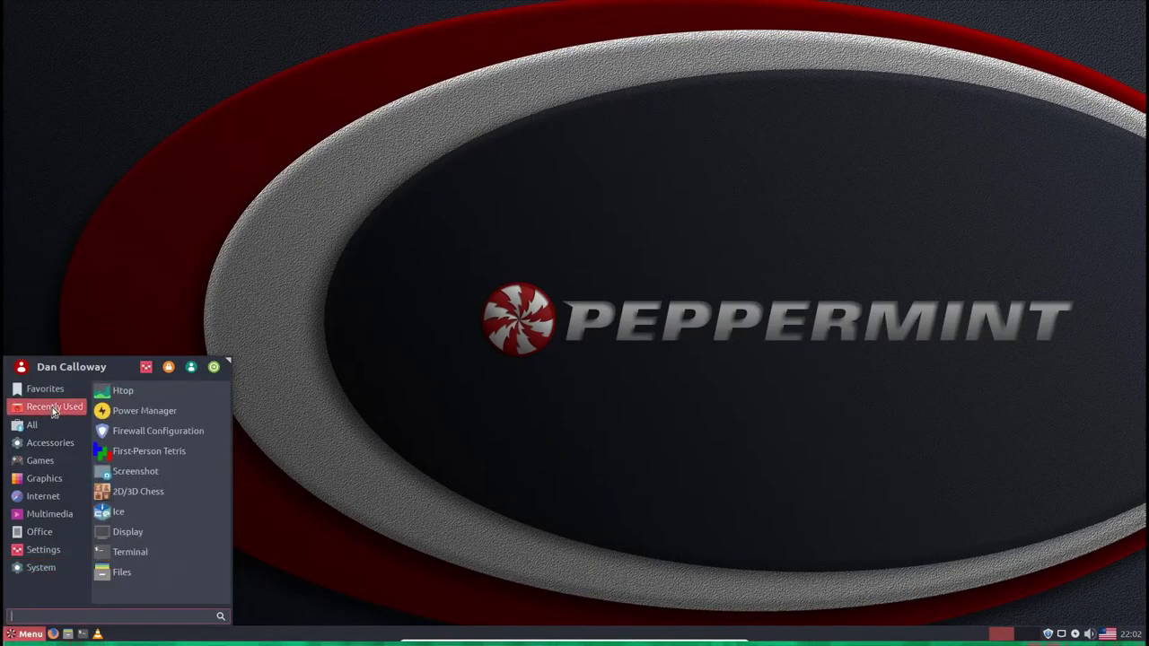
mouse_move(32, 567)
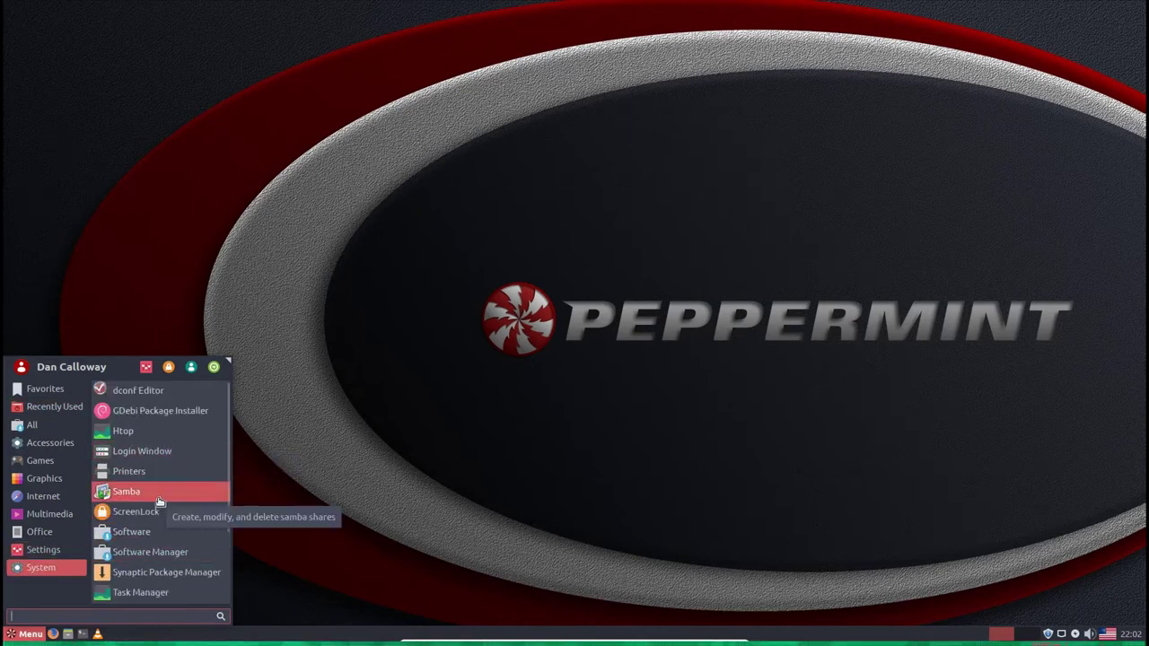
click(139, 552)
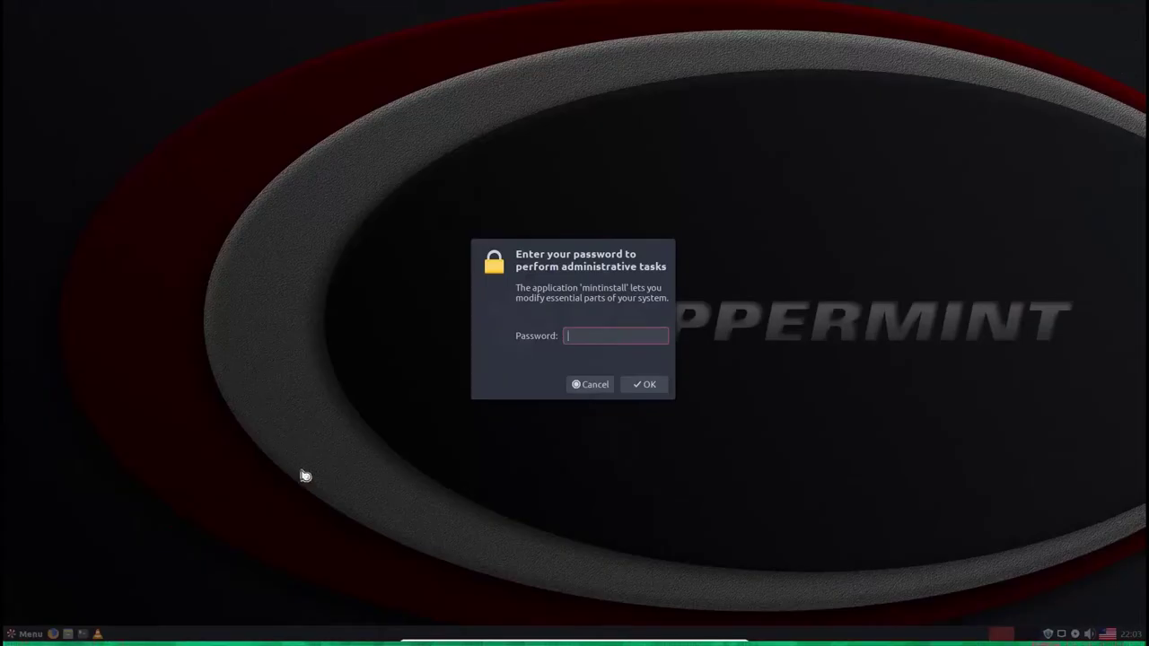
text(*************)
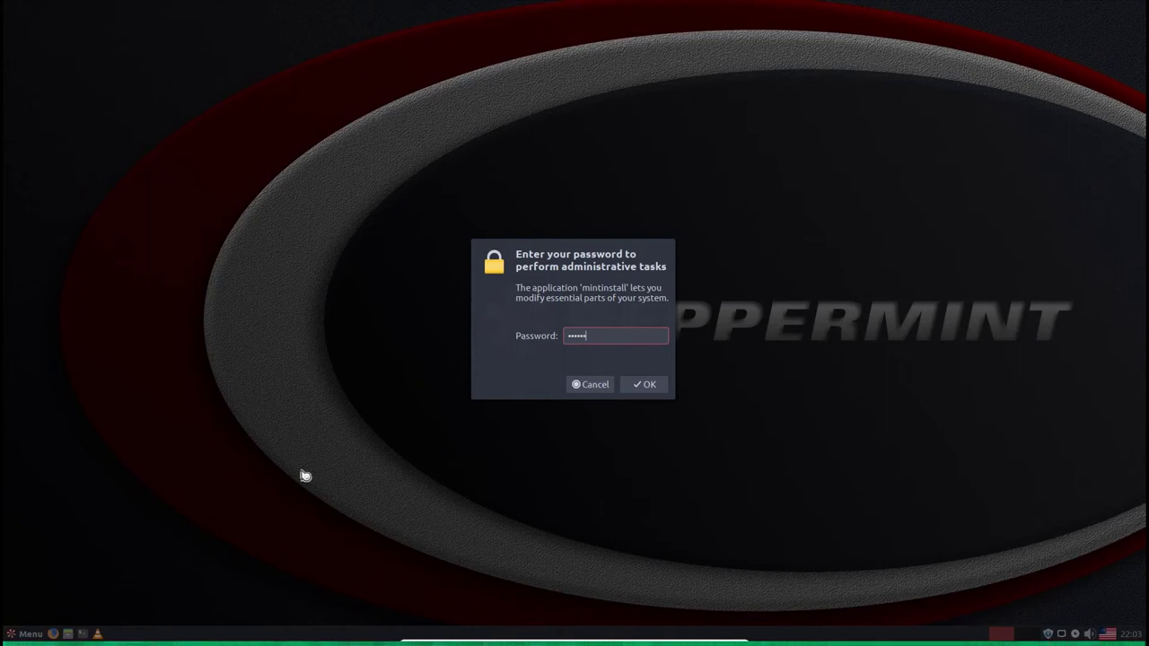
key(Return)
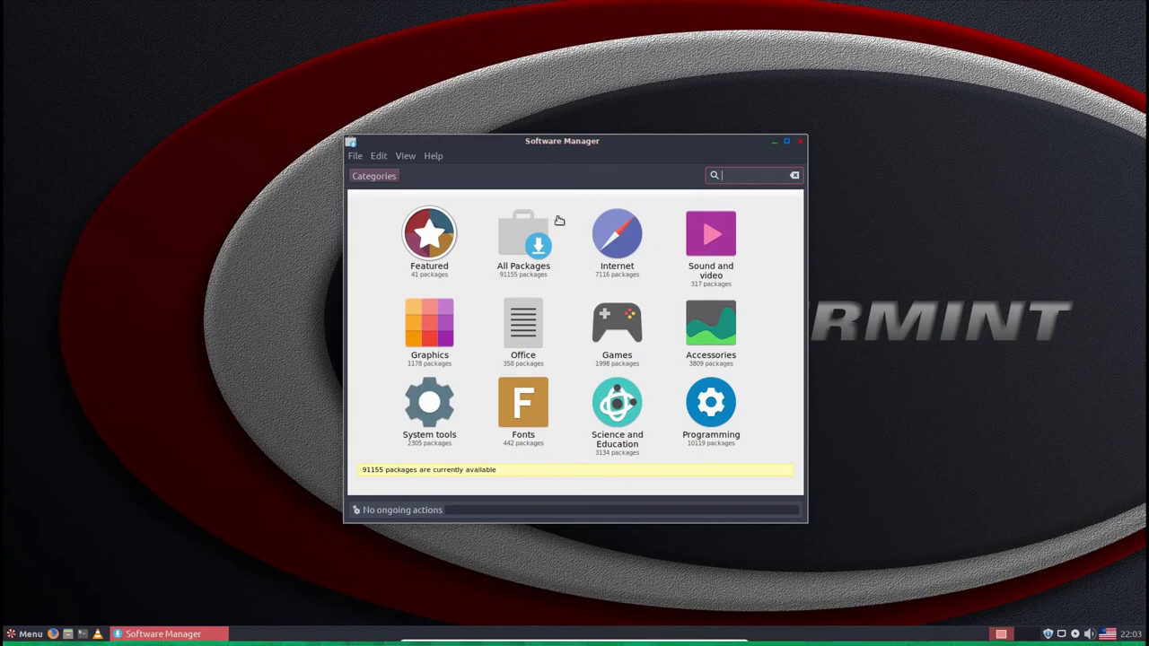
click(793, 147)
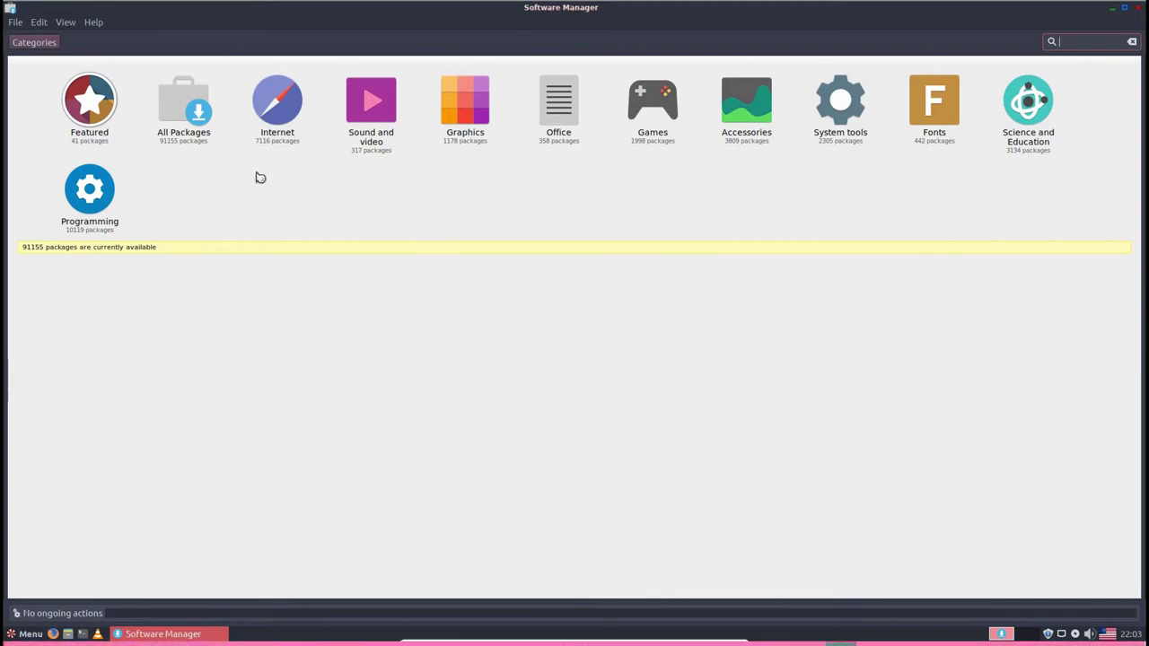
Browse the packages in the Internet category of Software Manager, and close the program.
click(287, 117)
scroll(192, 332, down, 1)
scroll(192, 332, down, 10)
scroll(192, 332, down, 10)
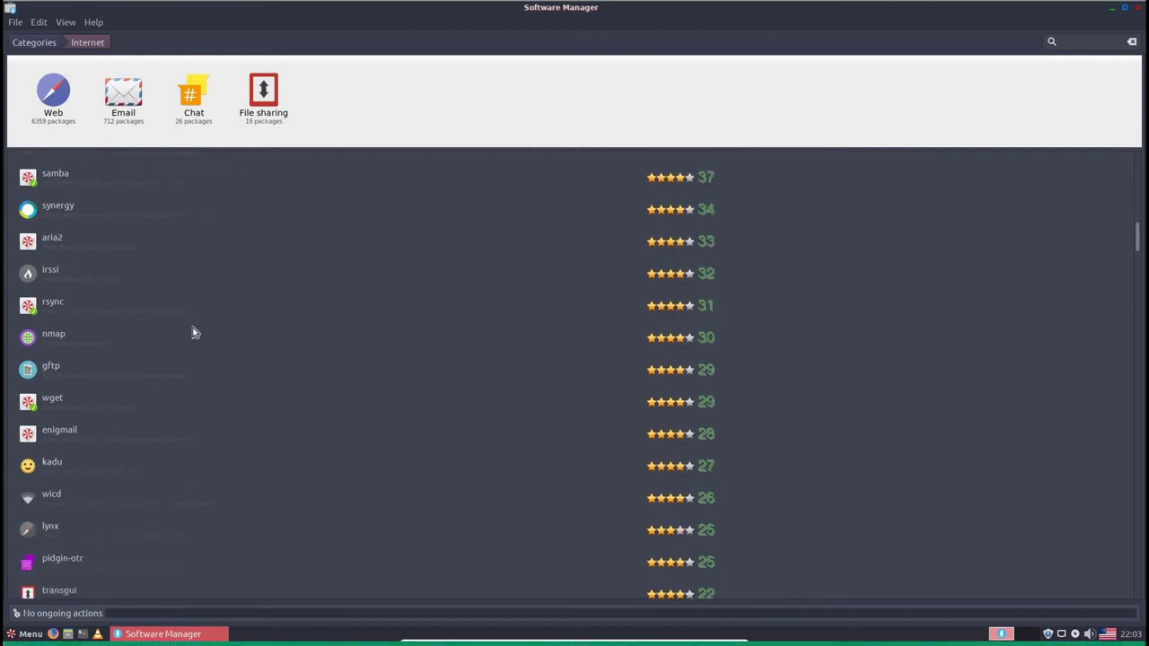
scroll(192, 332, down, 12)
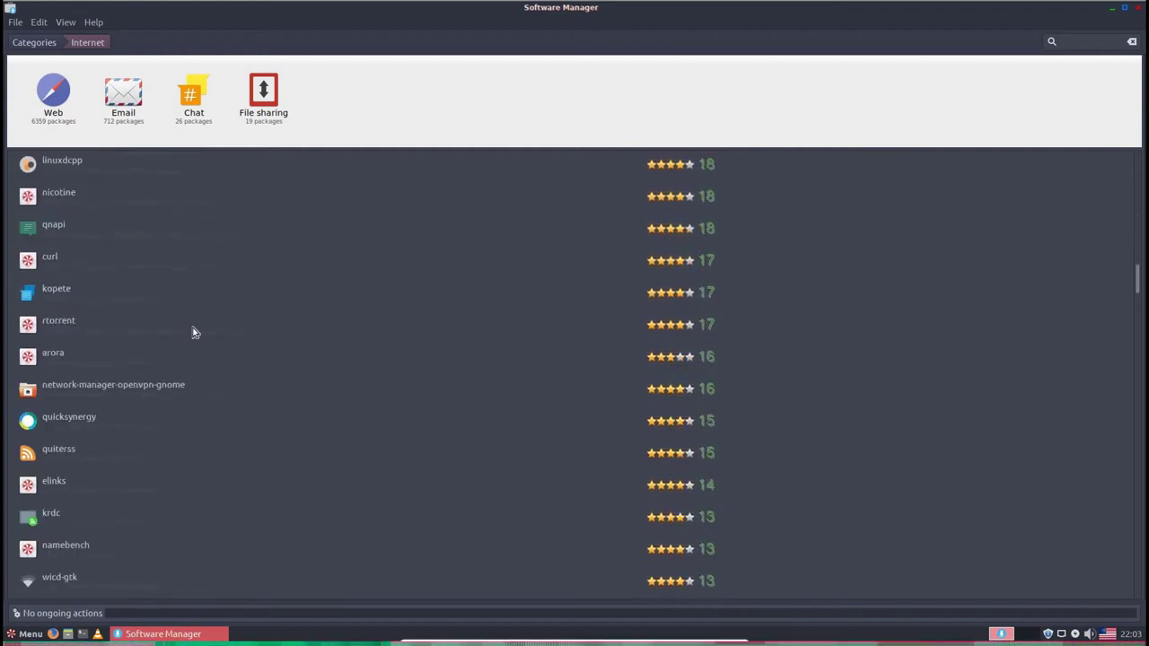
scroll(192, 332, down, 3)
scroll(192, 332, down, 4)
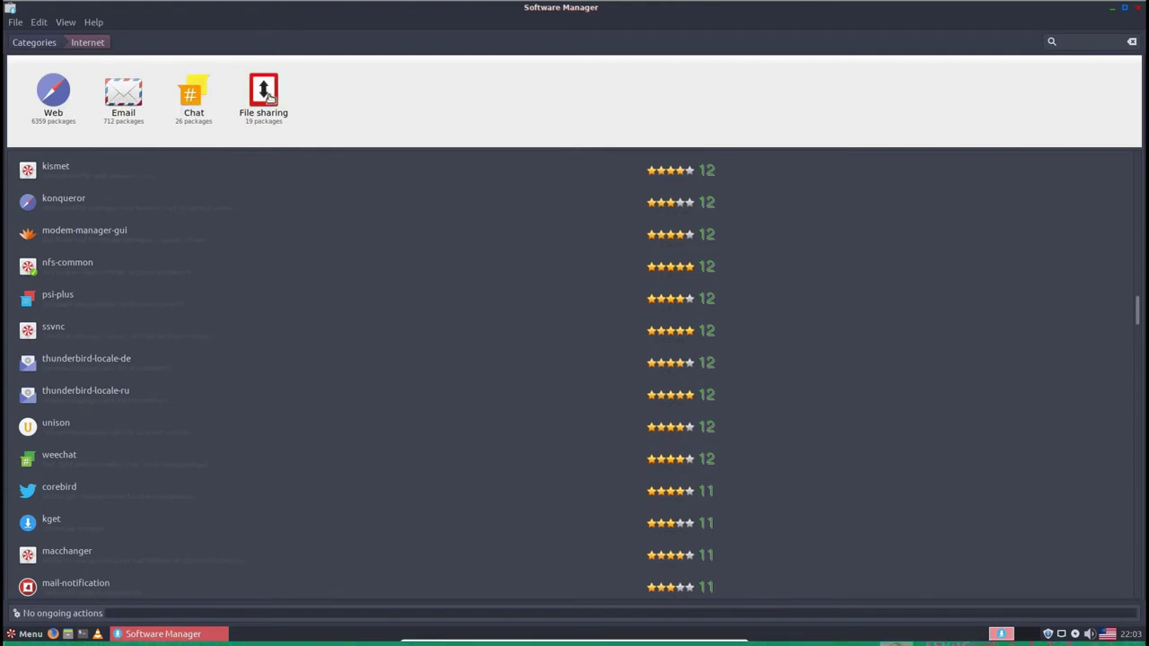
click(1136, 7)
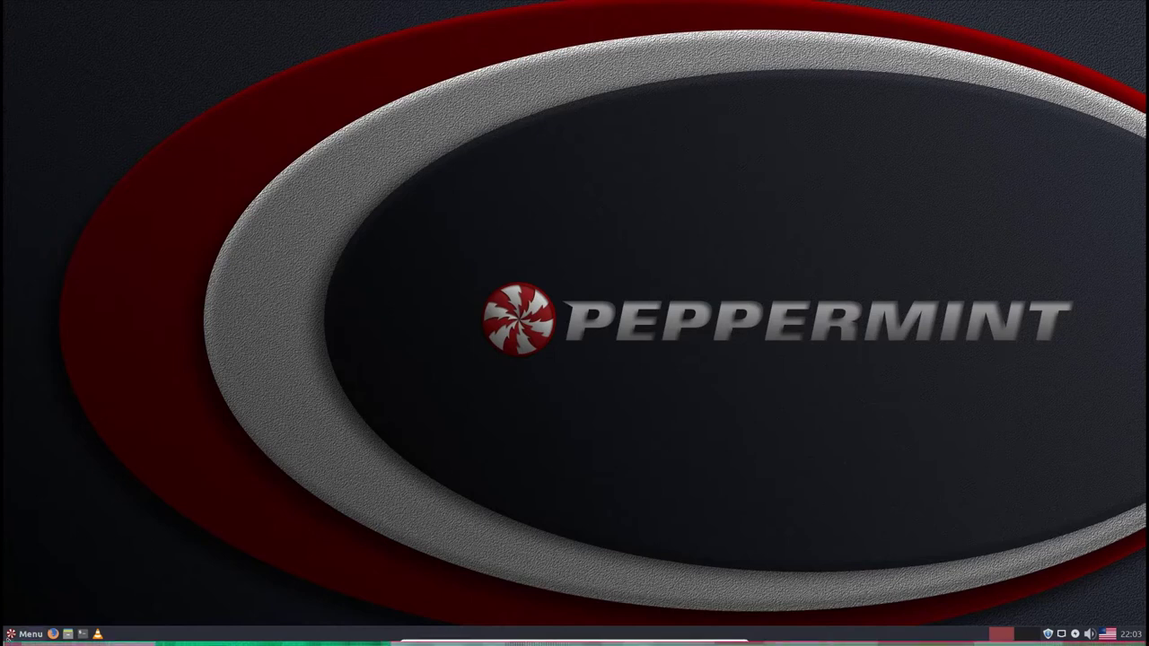
Look over the available system applications, and open the Display settings to check the screen configuration before closing them.
click(11, 631)
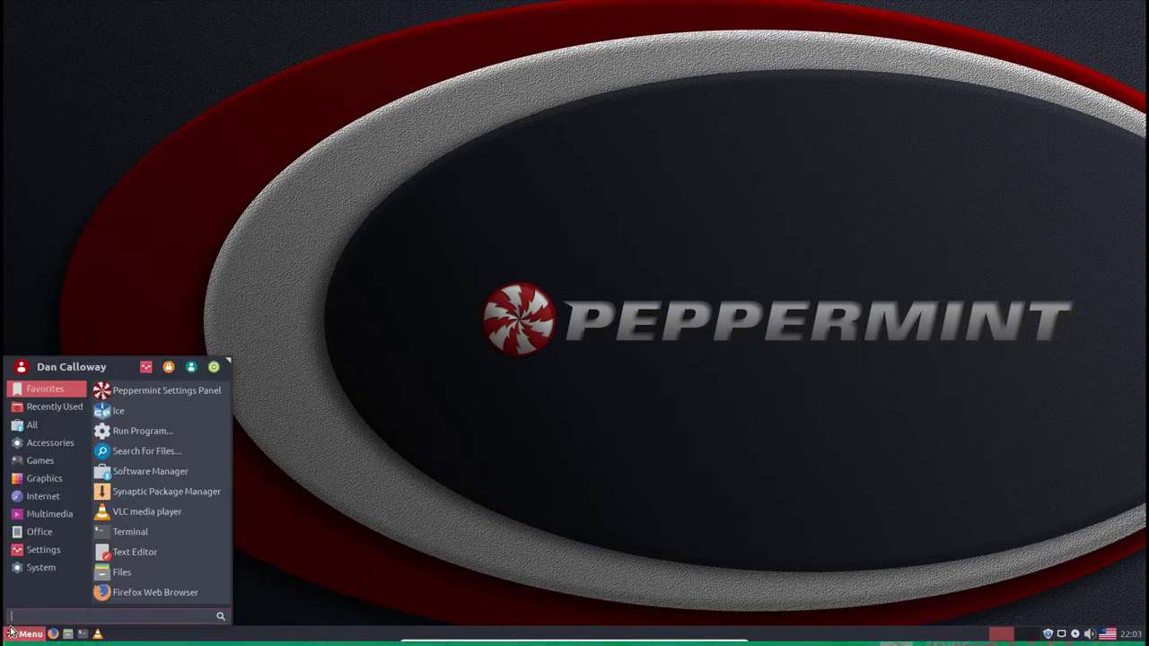
click(49, 572)
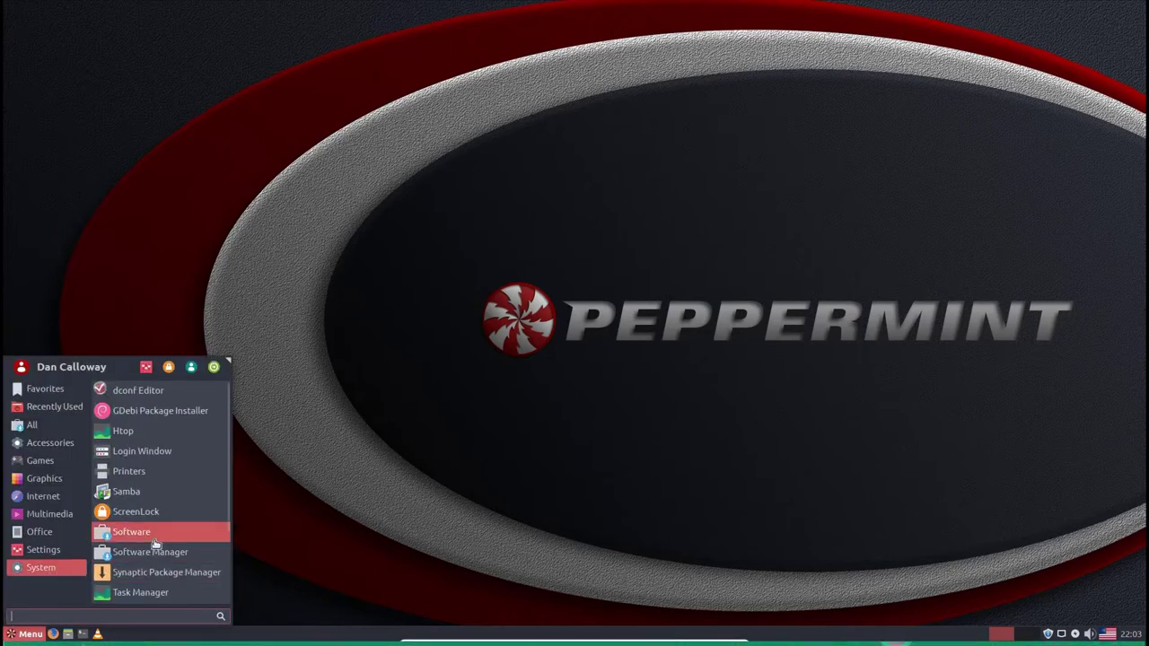
scroll(155, 543, down, 2)
scroll(155, 543, down, 2)
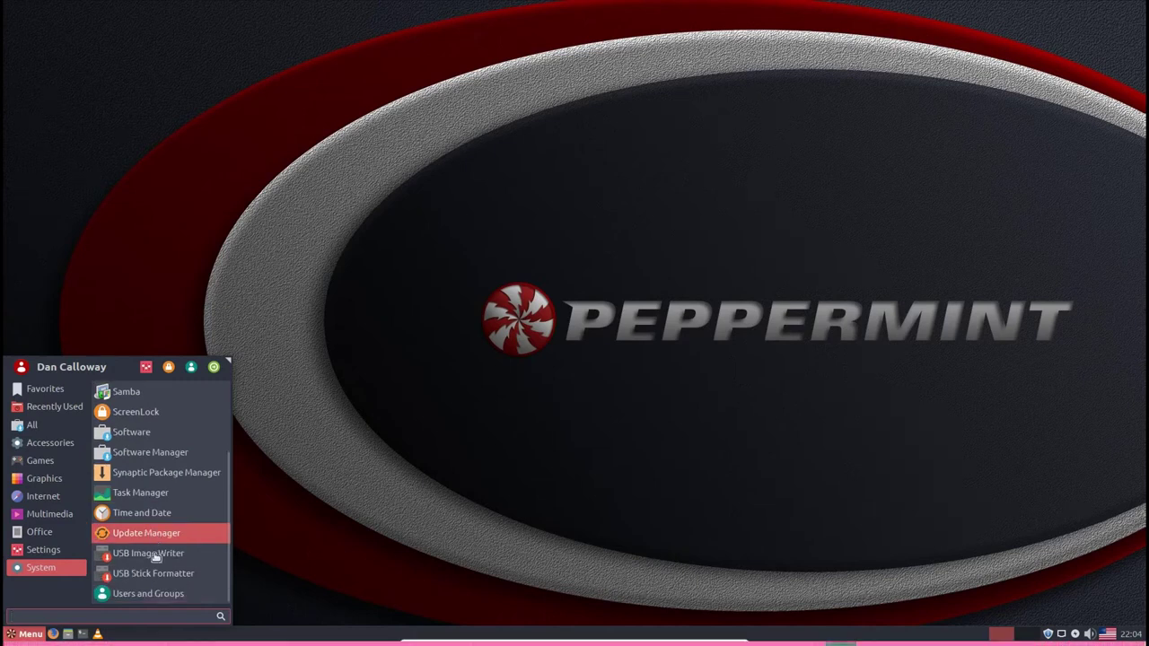
click(43, 549)
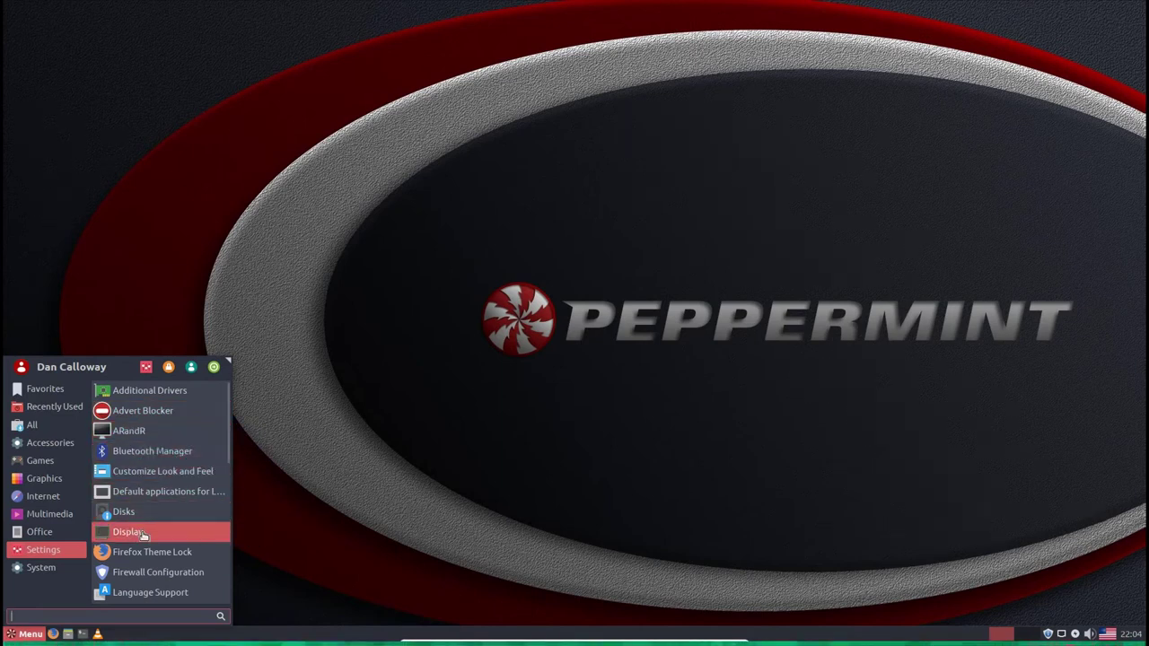
scroll(143, 536, down, 1)
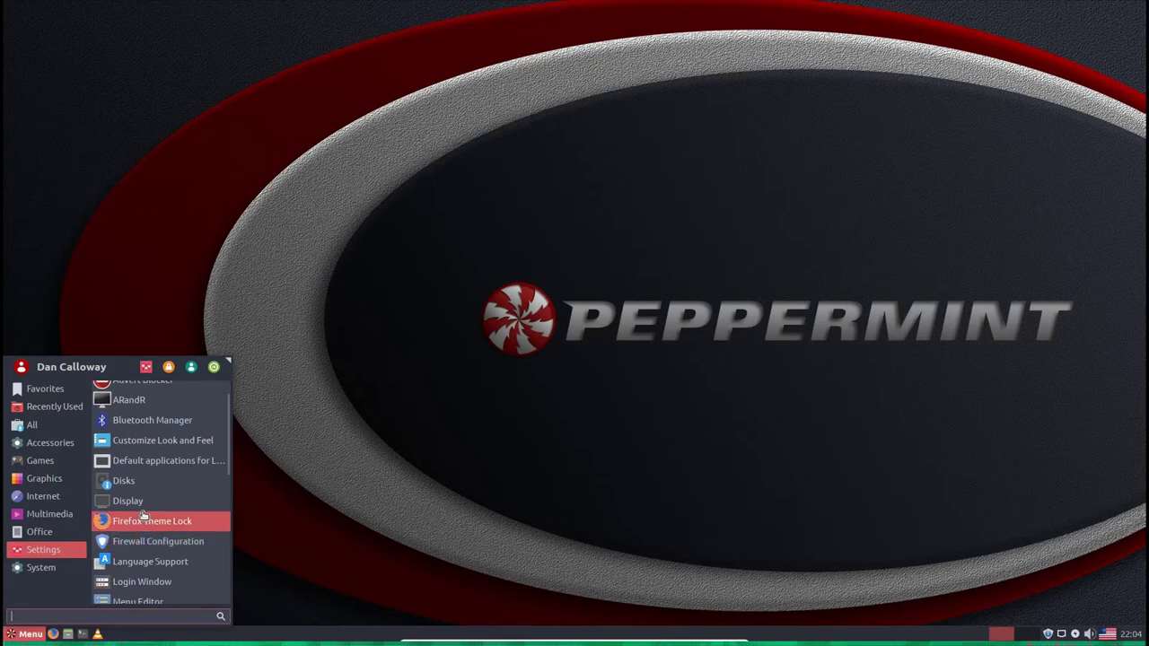
click(143, 503)
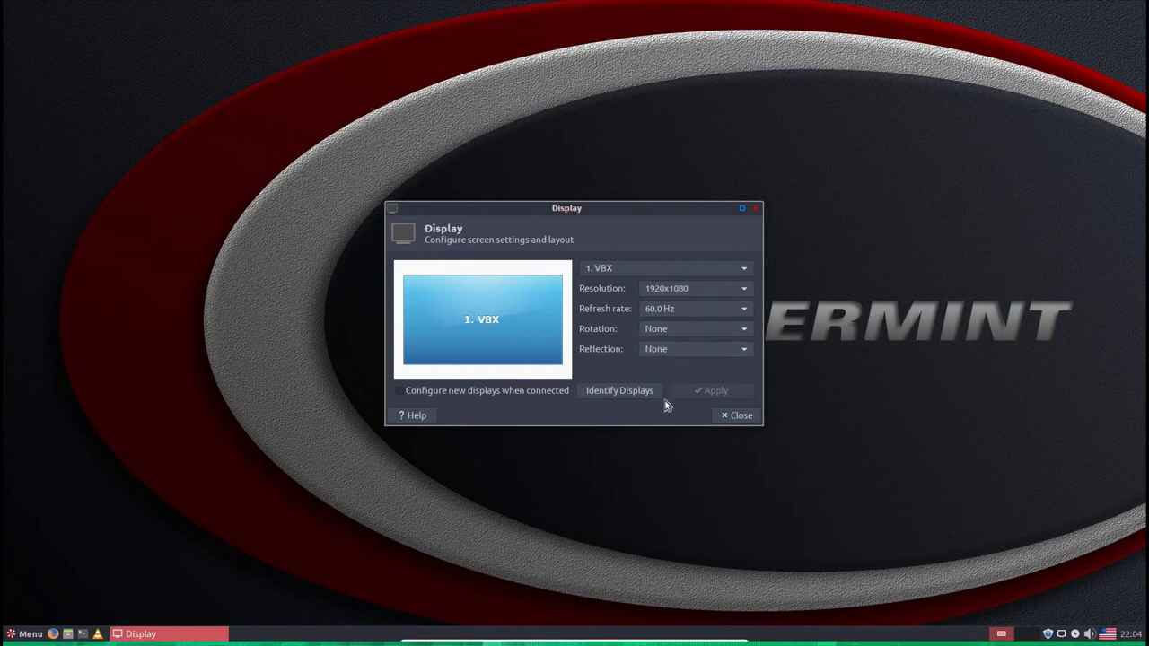
click(736, 416)
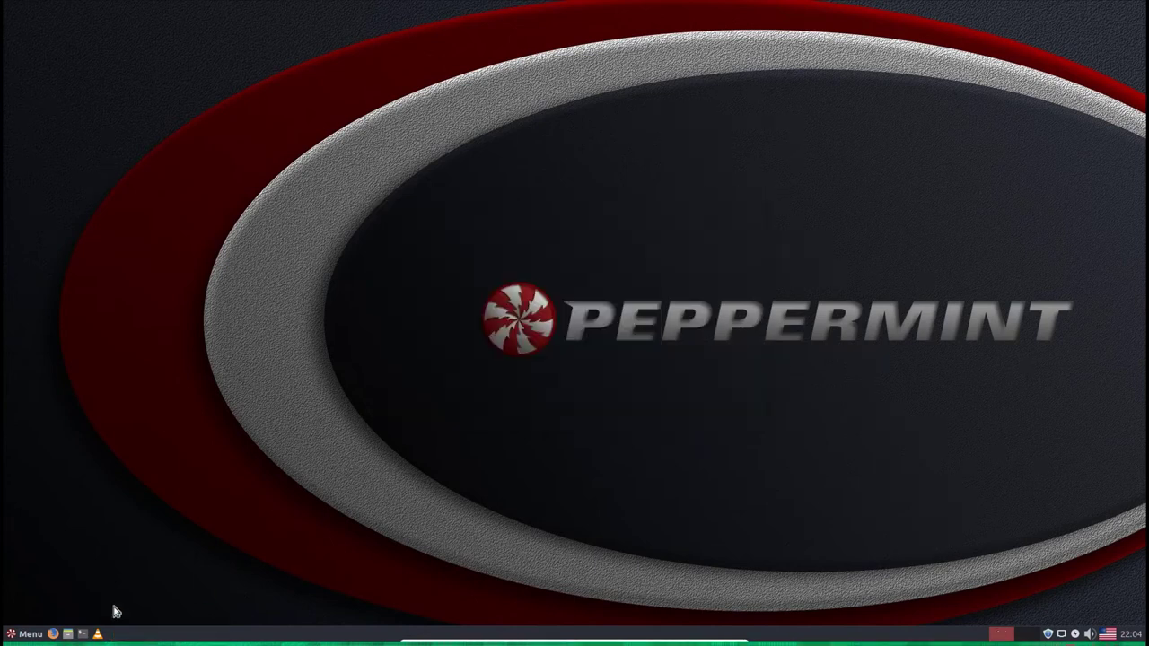
Open Firewall Configuration and authenticate with the account password.
click(12, 635)
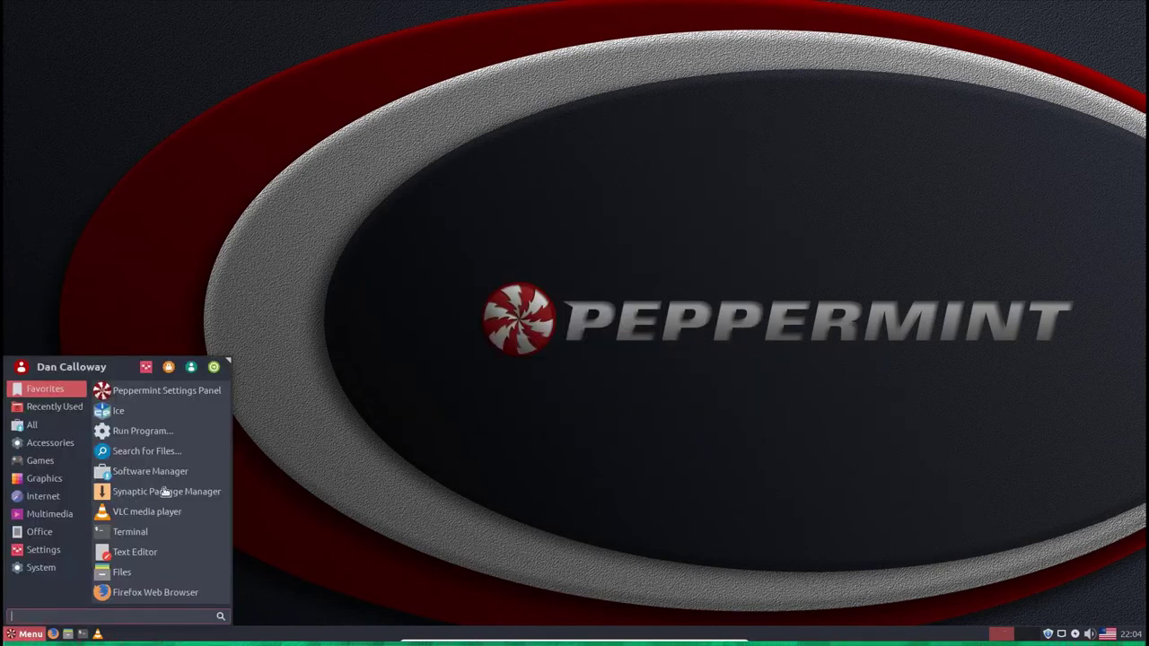
click(54, 551)
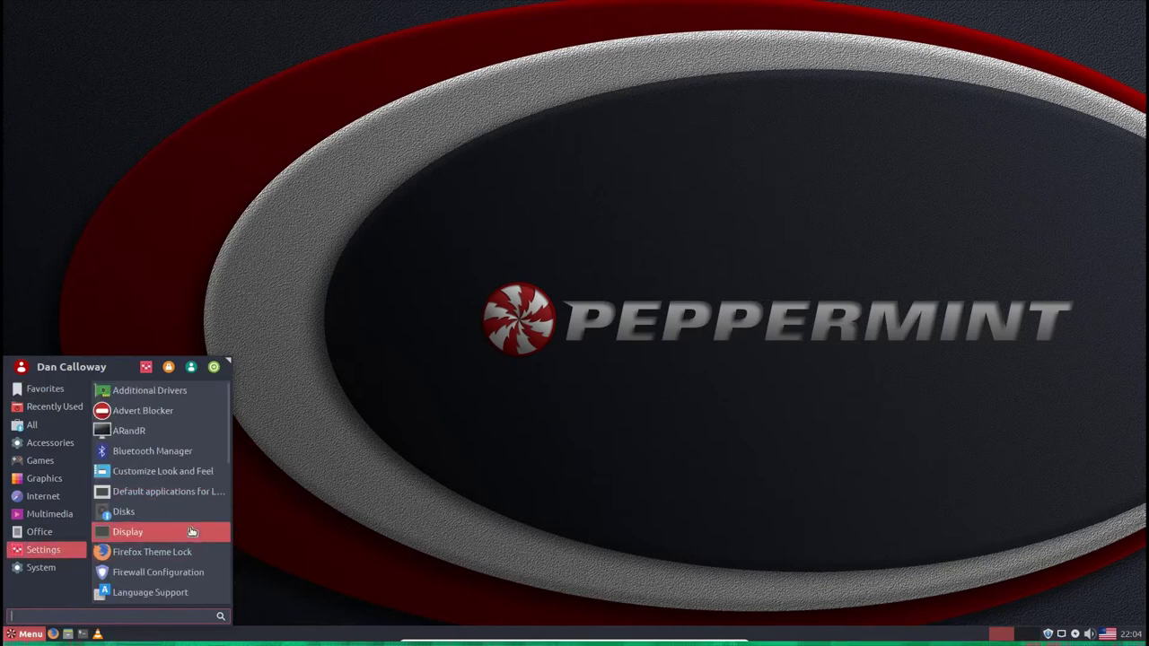
scroll(191, 532, down, 1)
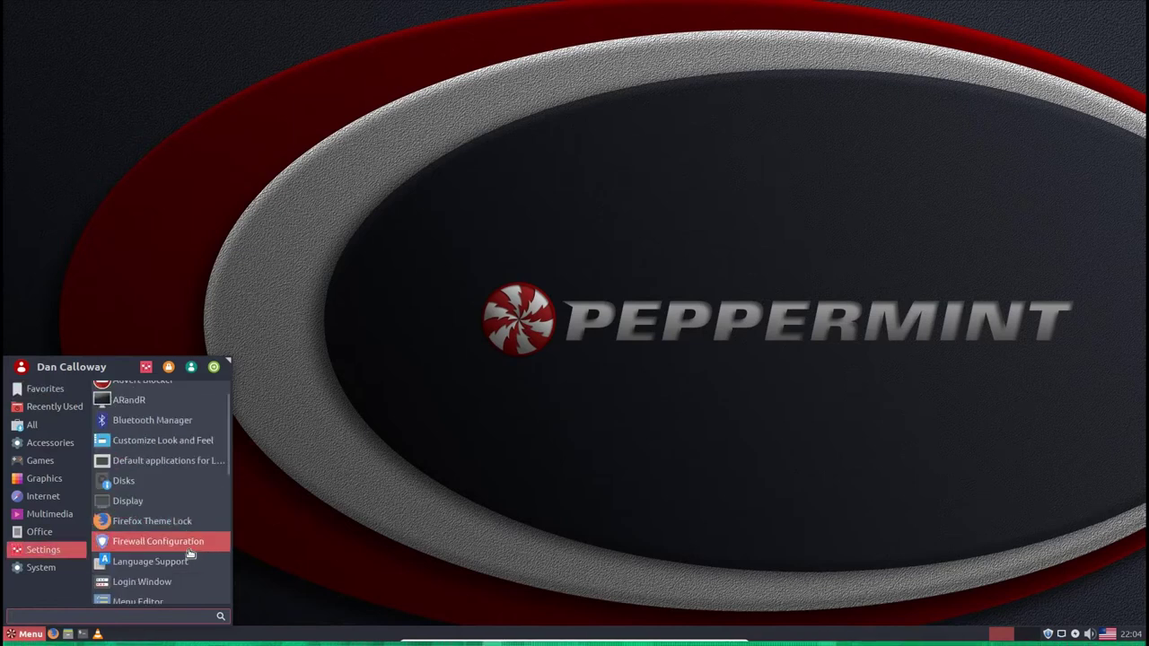
click(187, 547)
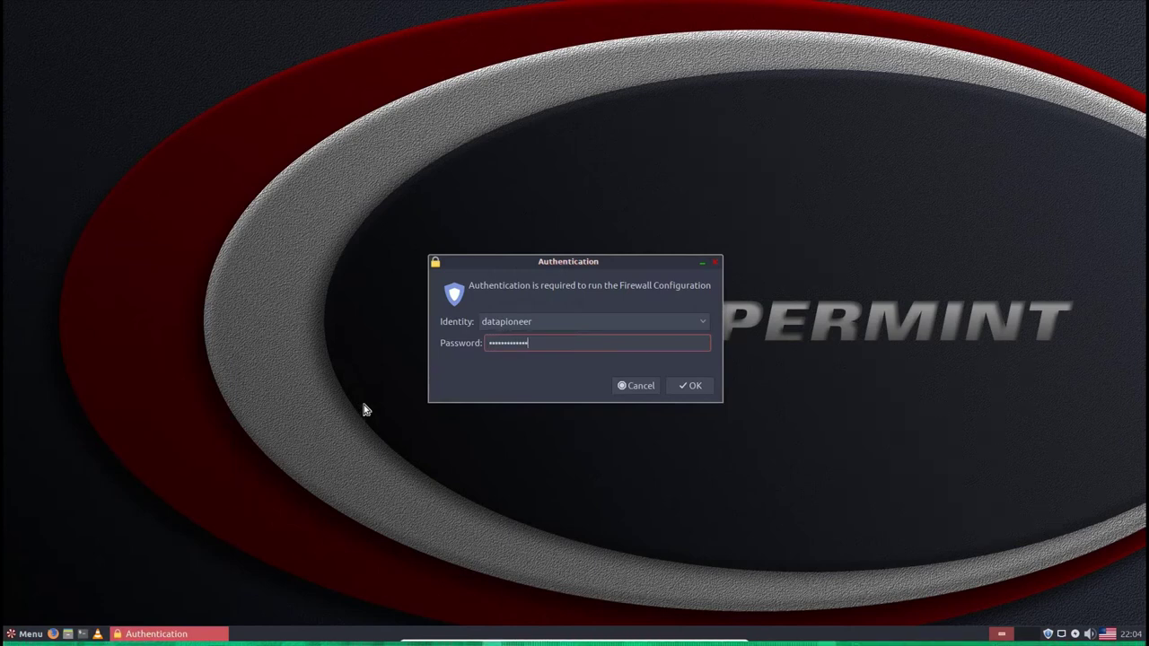
click(696, 386)
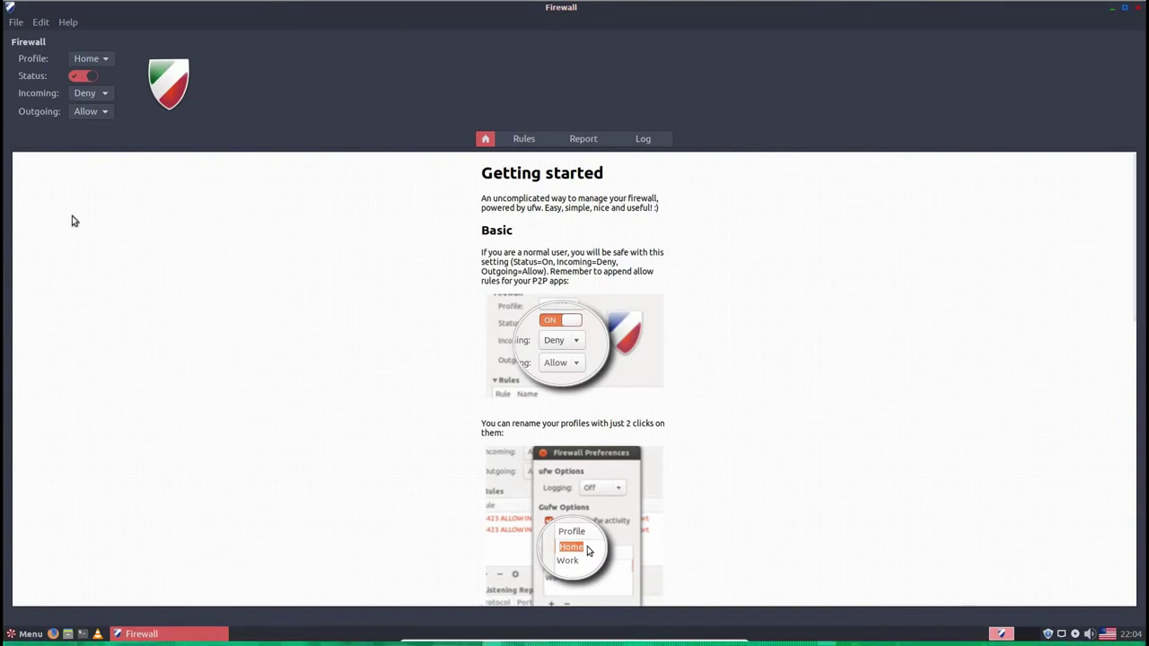
Turn the Home profile's firewall off and back on.
click(79, 79)
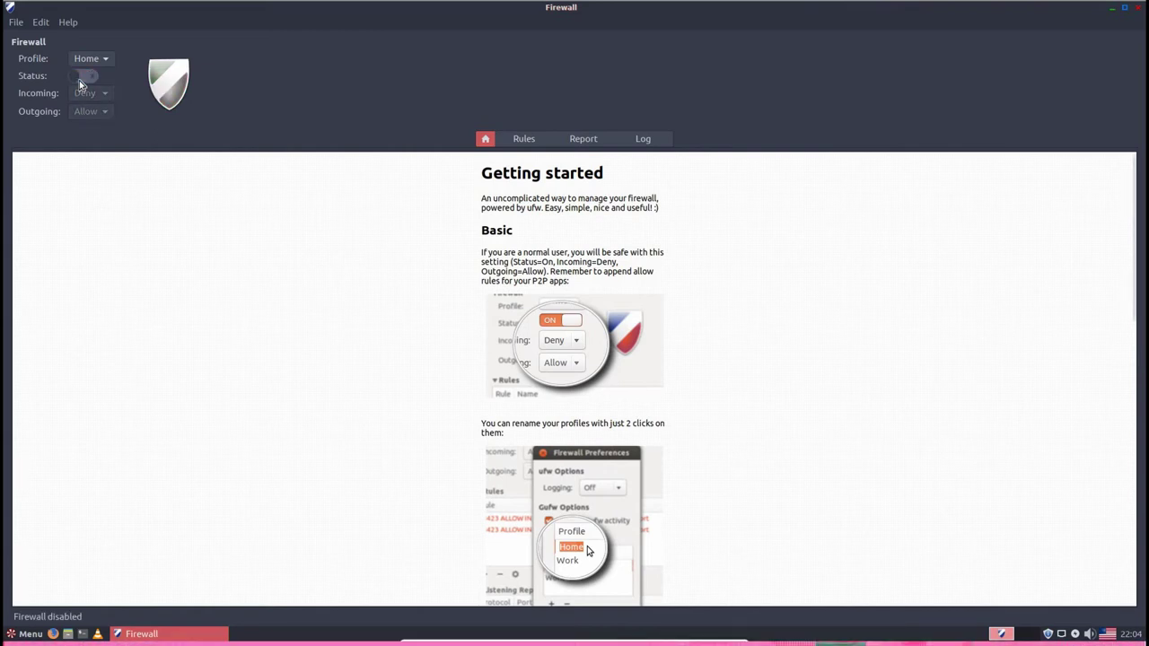
click(79, 79)
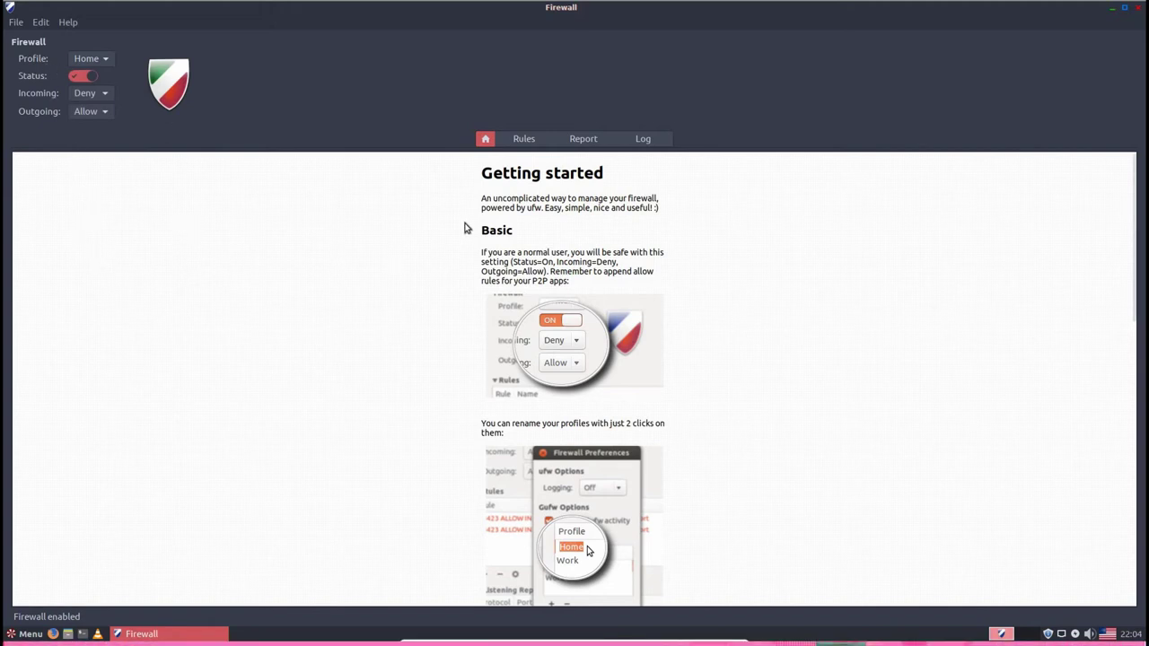
Examine the firewall's rules, report and log, and close the Firewall window.
click(524, 139)
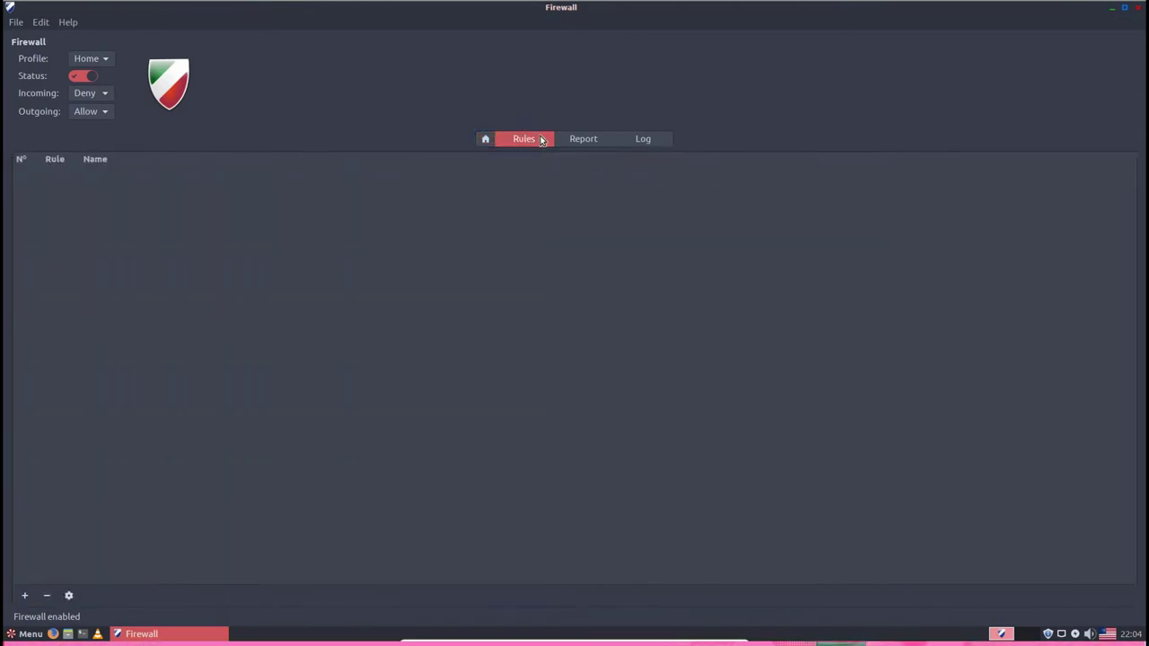
click(572, 139)
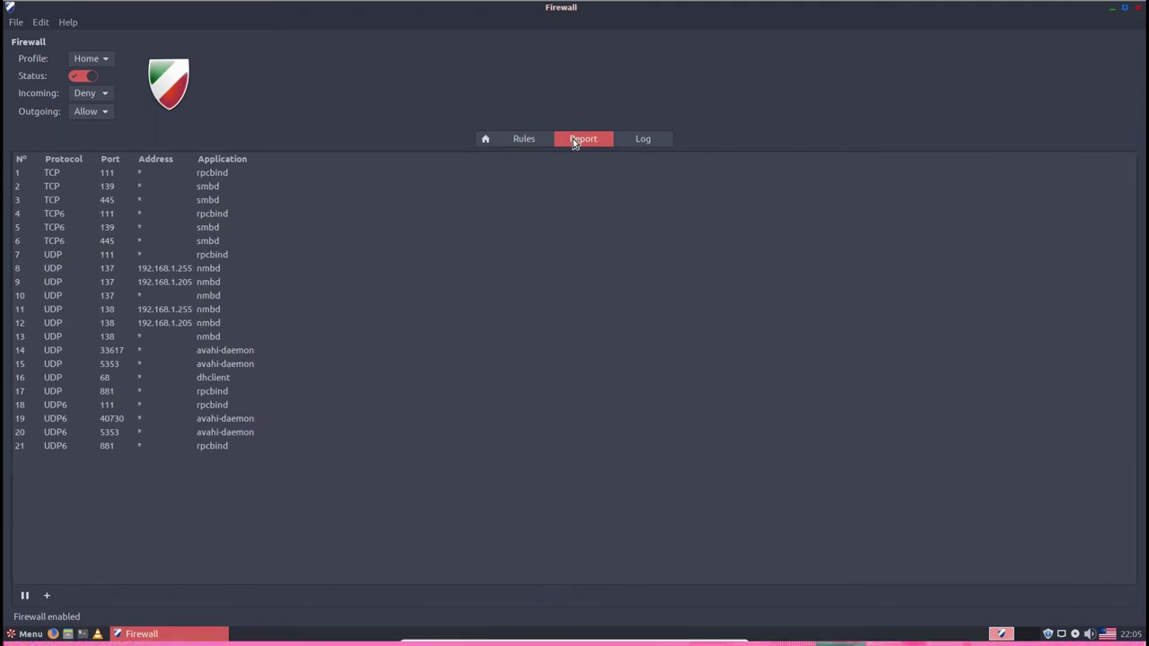
click(638, 141)
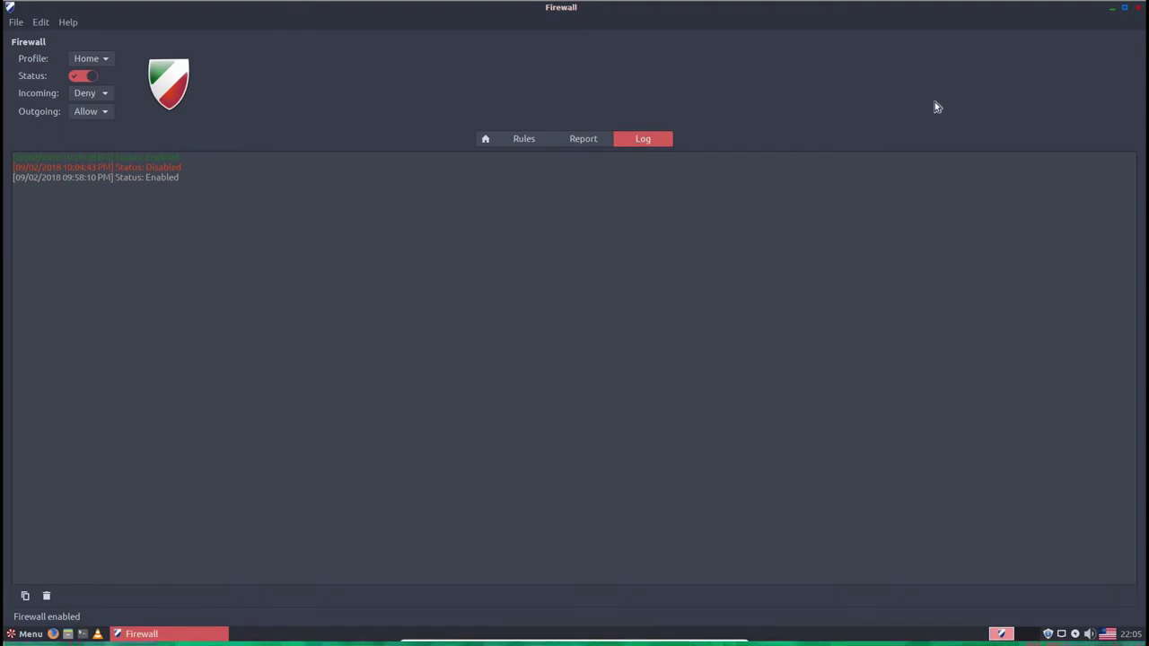
click(1136, 8)
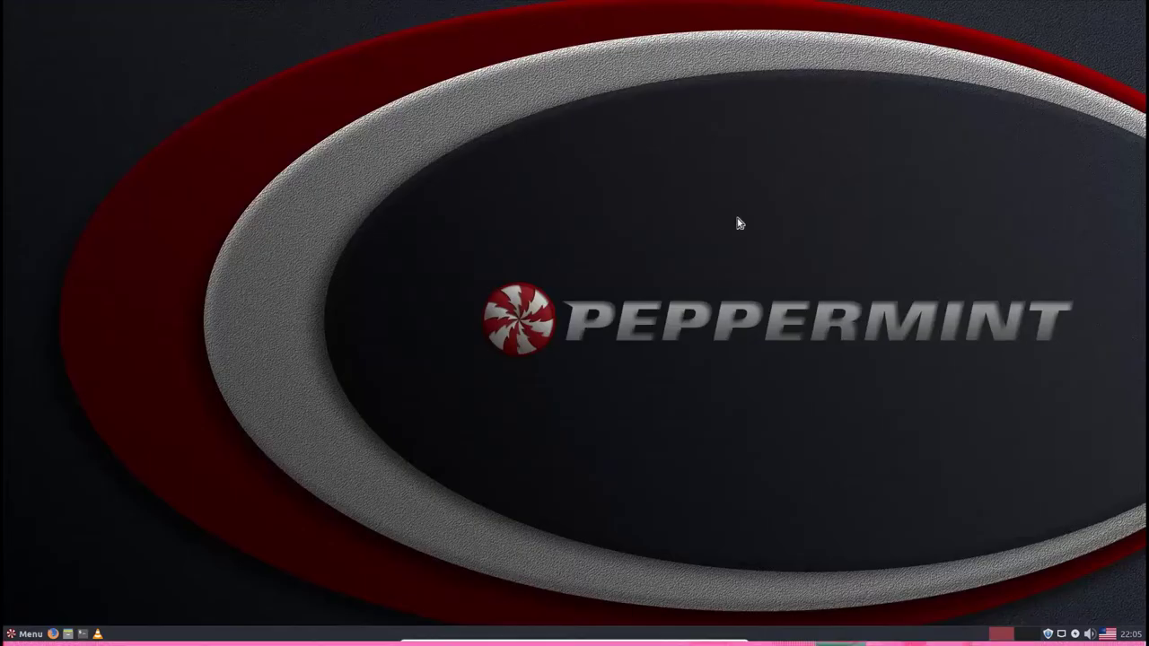
Look through the available settings applications and open the Peppermint Control Center.
click(28, 634)
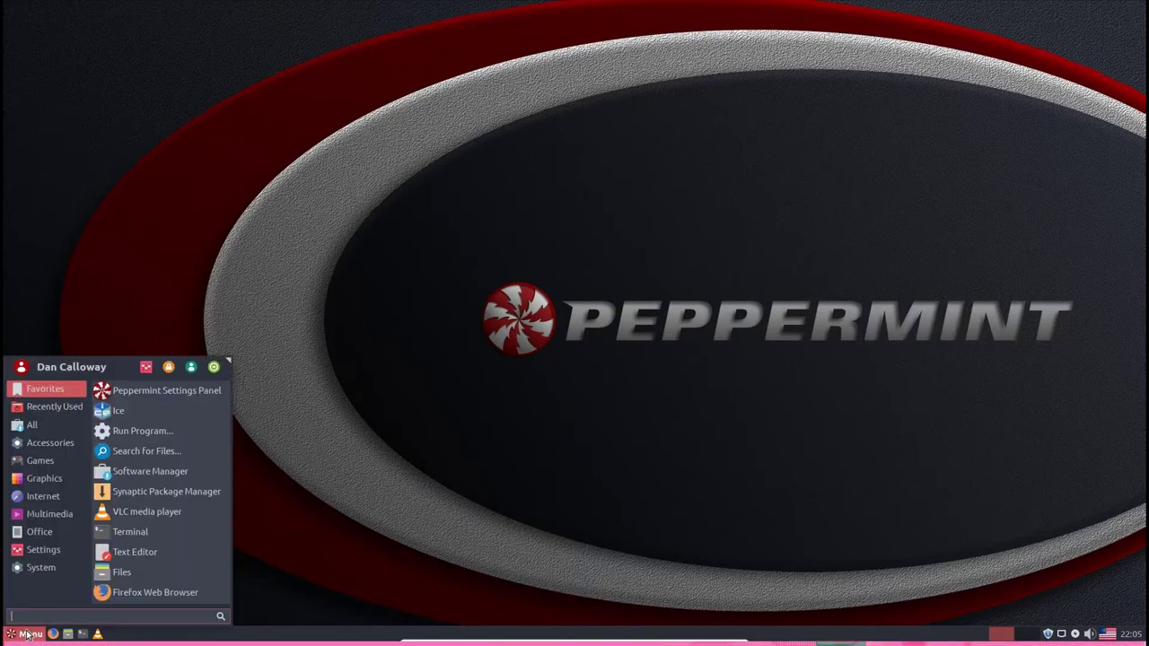
mouse_move(37, 554)
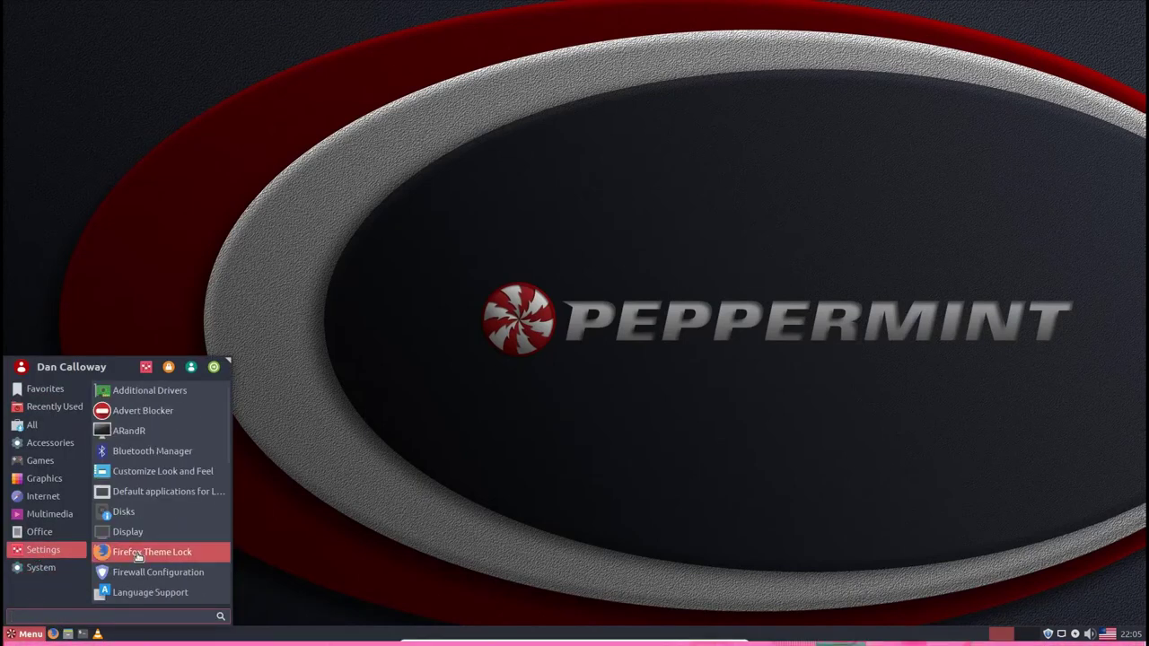
scroll(139, 556, down, 4)
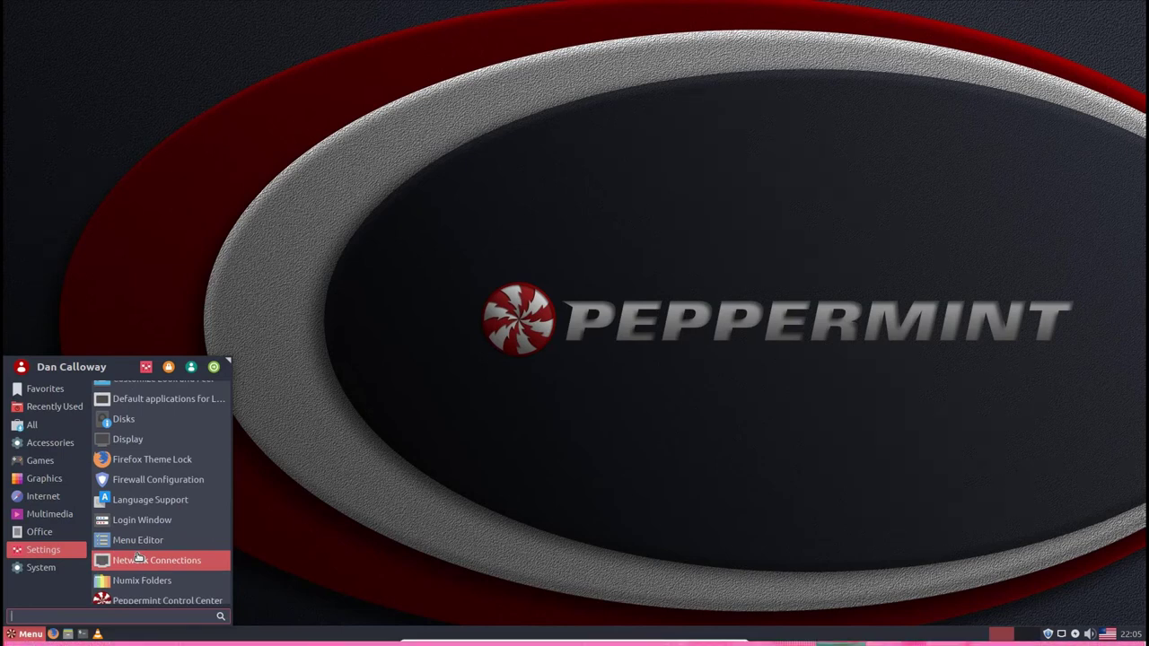
scroll(139, 556, down, 1)
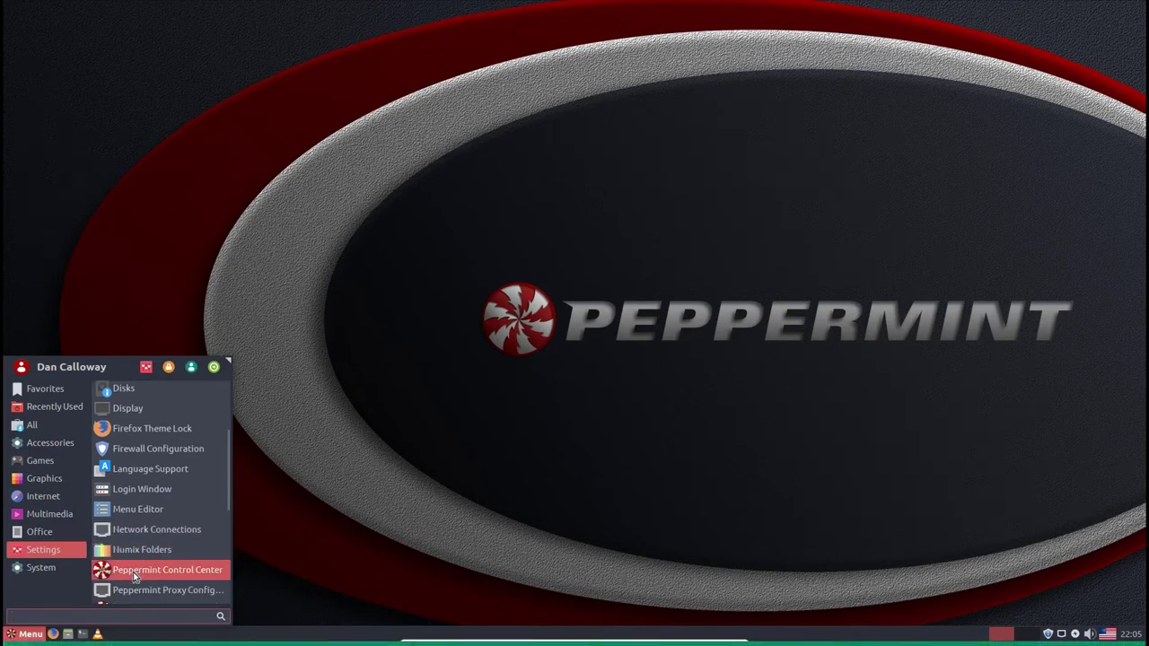
click(134, 575)
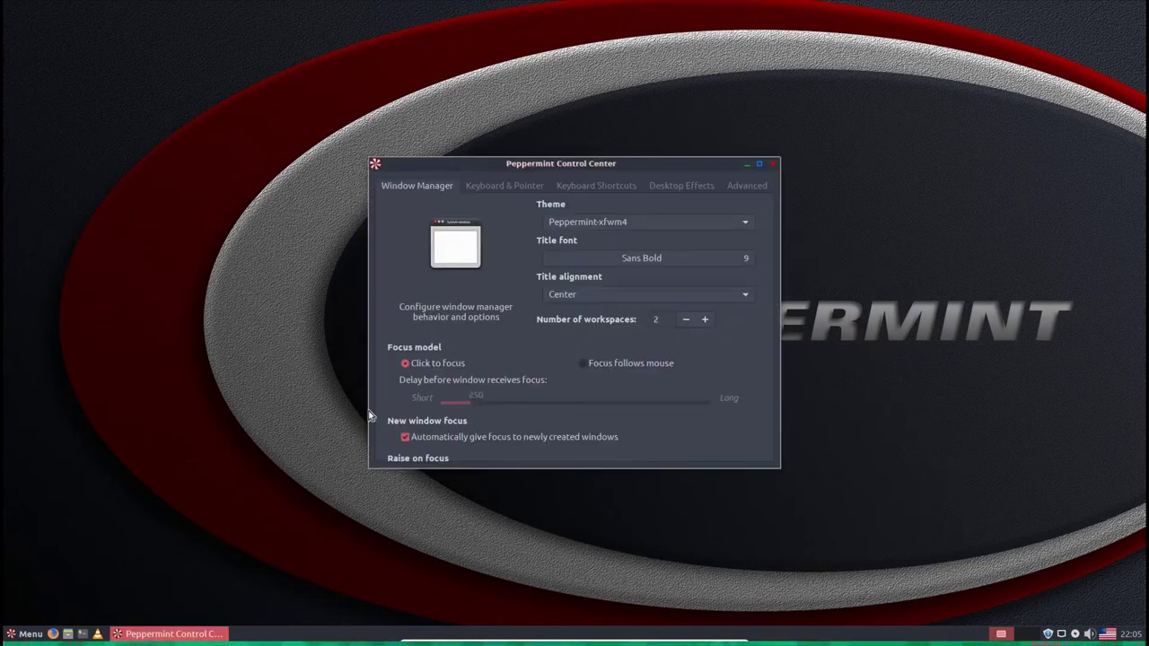
Examine the Control Center's keyboard and pointer, shortcut, desktop effects, advanced and window manager settings, and close it.
click(497, 184)
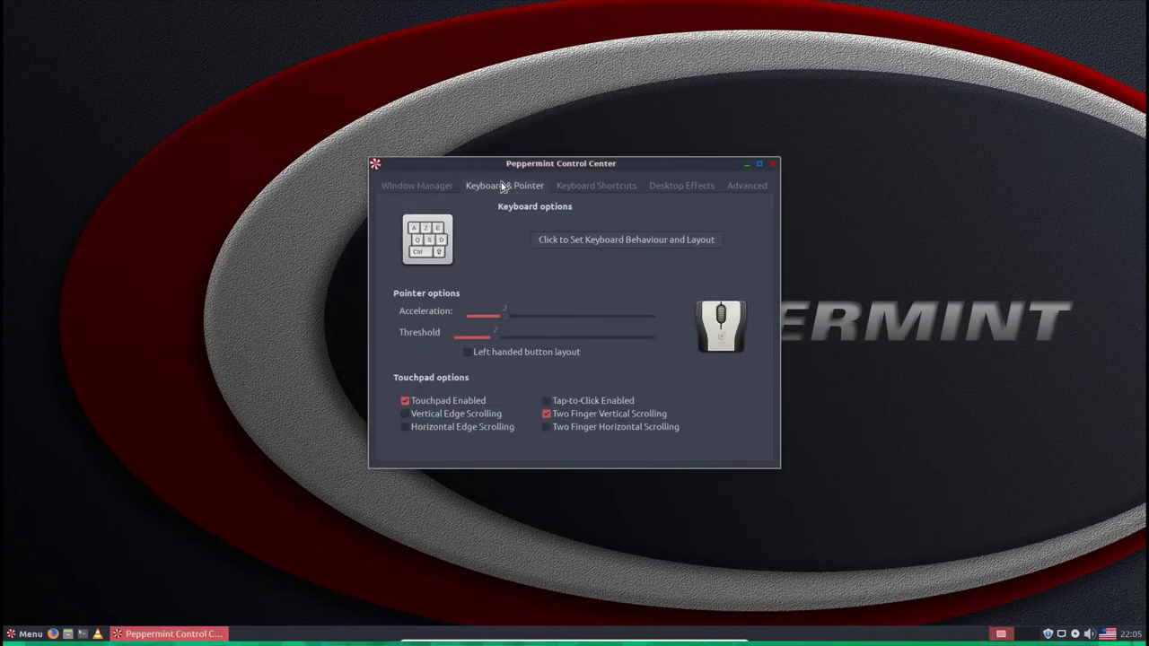
click(588, 185)
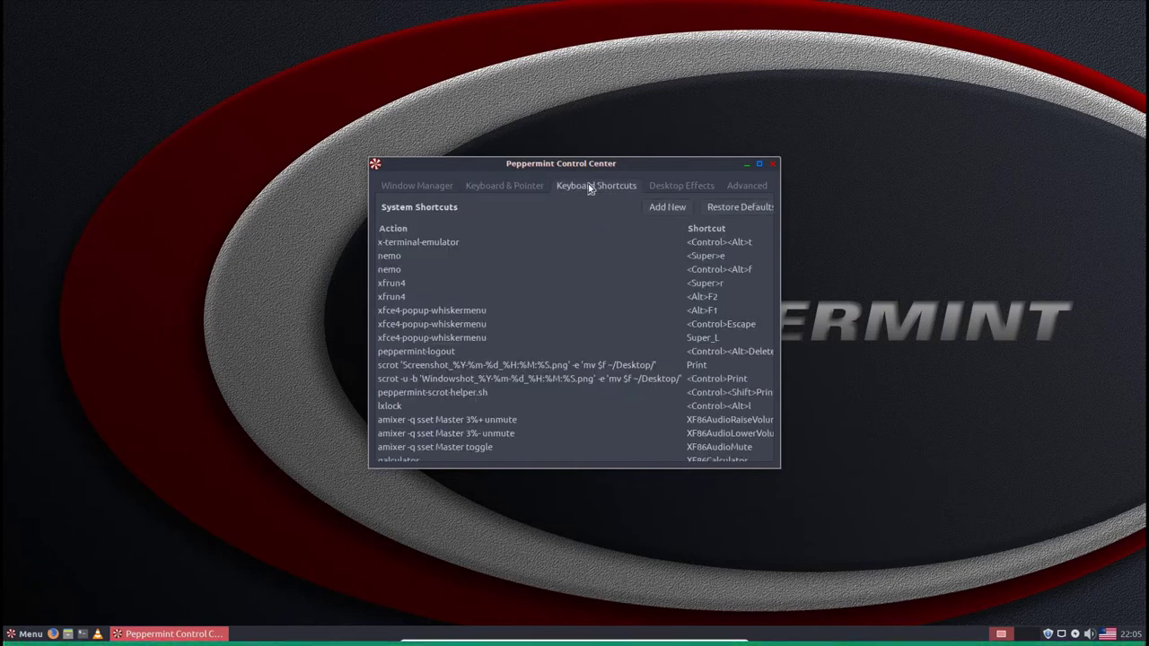
click(671, 183)
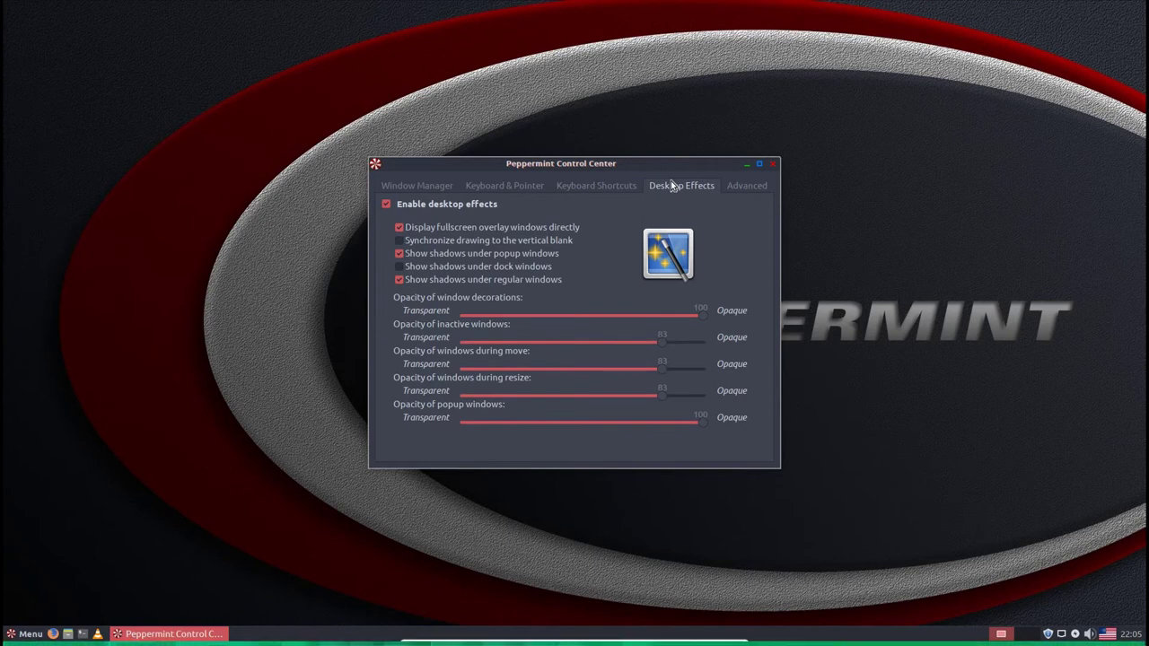
click(752, 188)
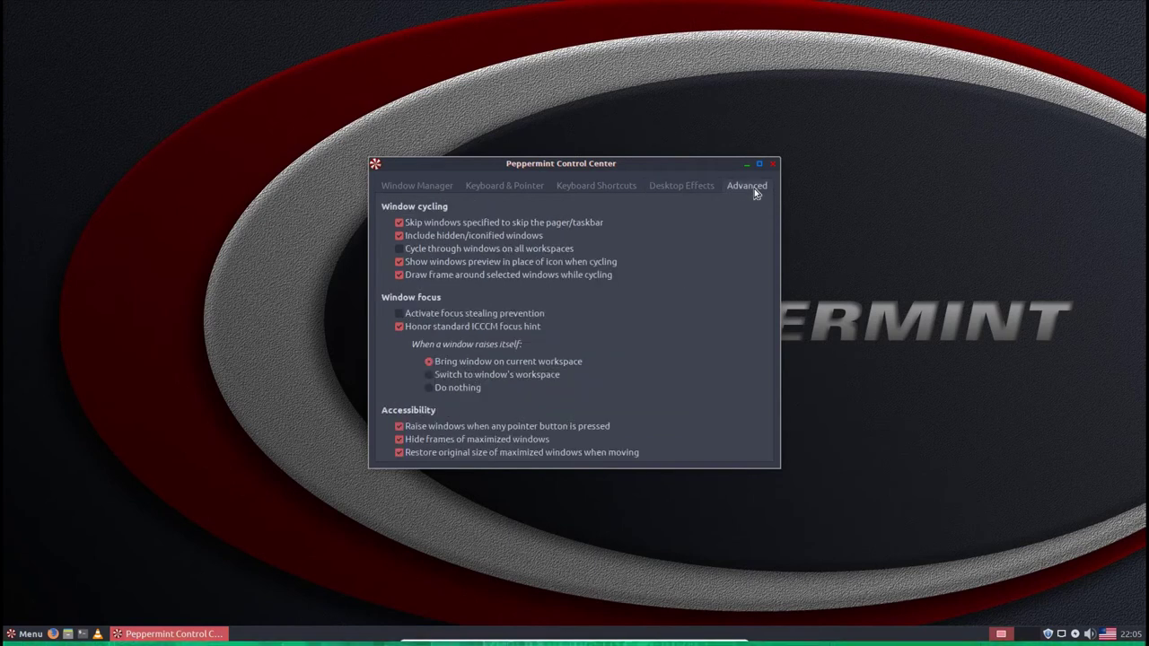
click(447, 191)
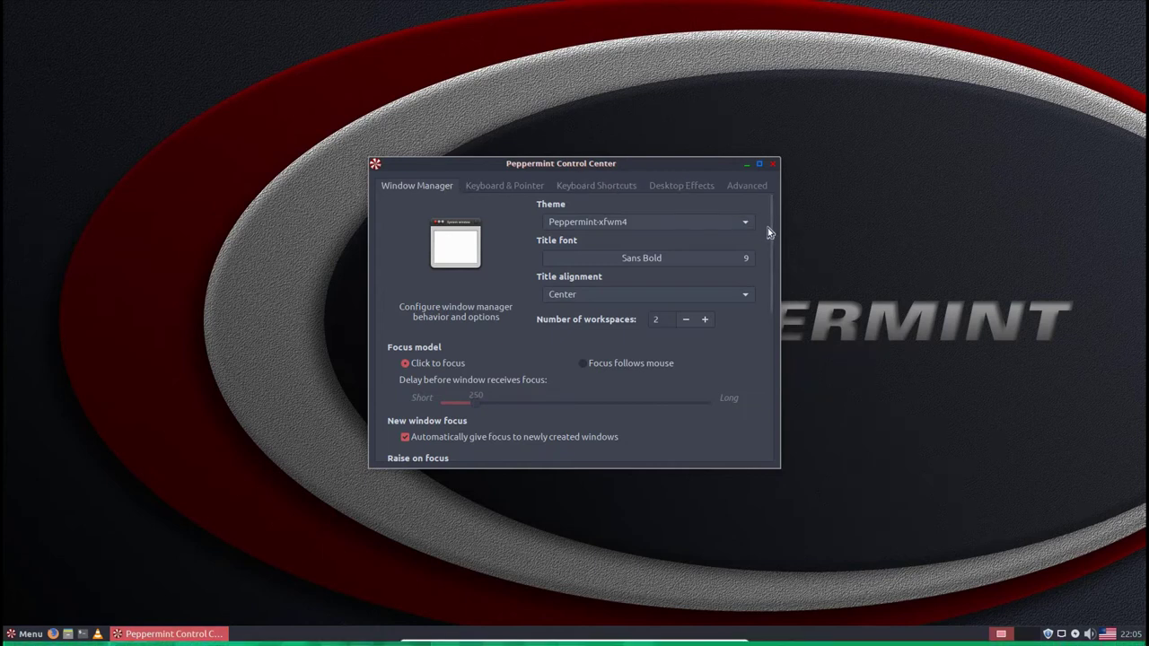
drag(767, 227, 786, 401)
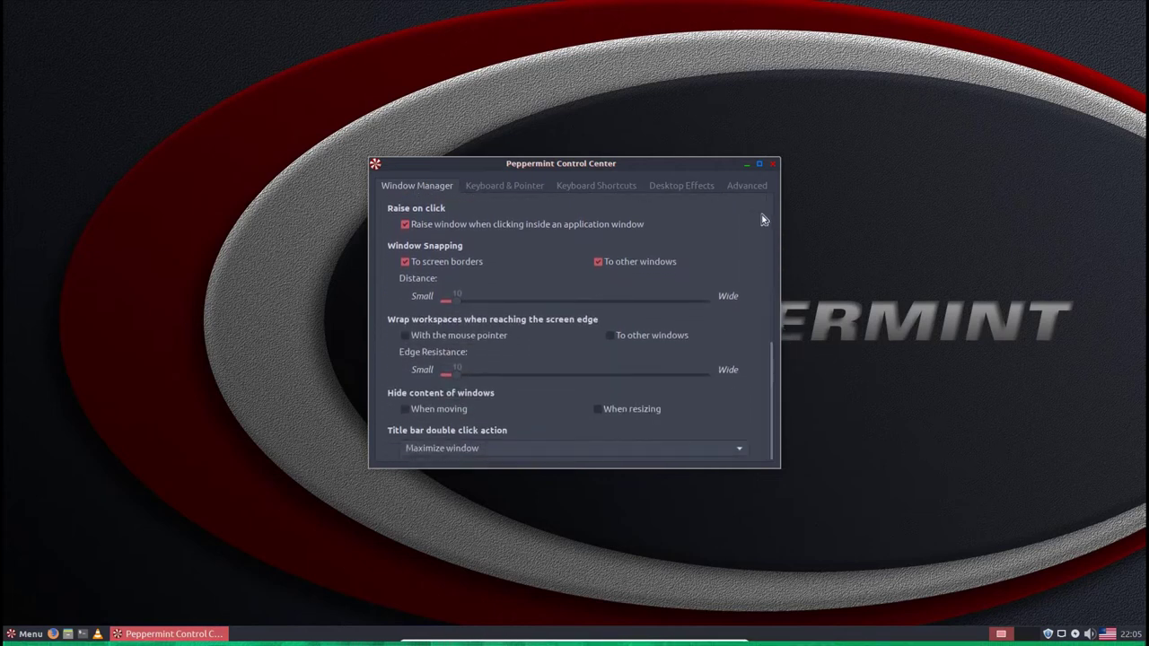
click(771, 166)
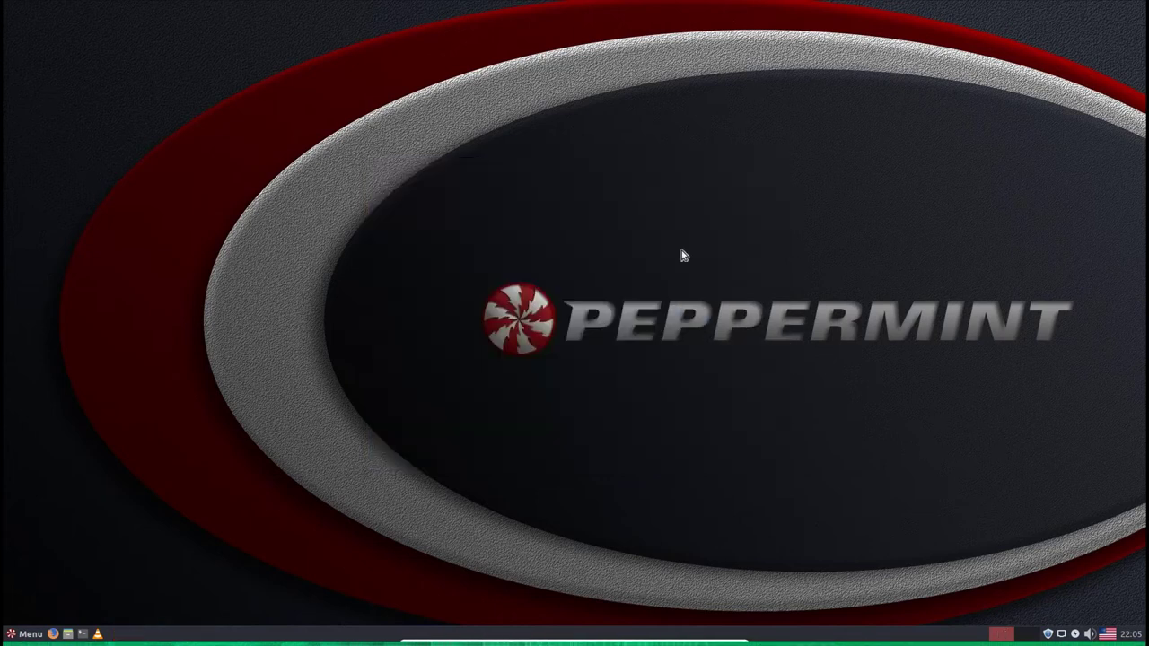
Look over the installed office, multimedia and internet applications.
click(31, 635)
click(42, 534)
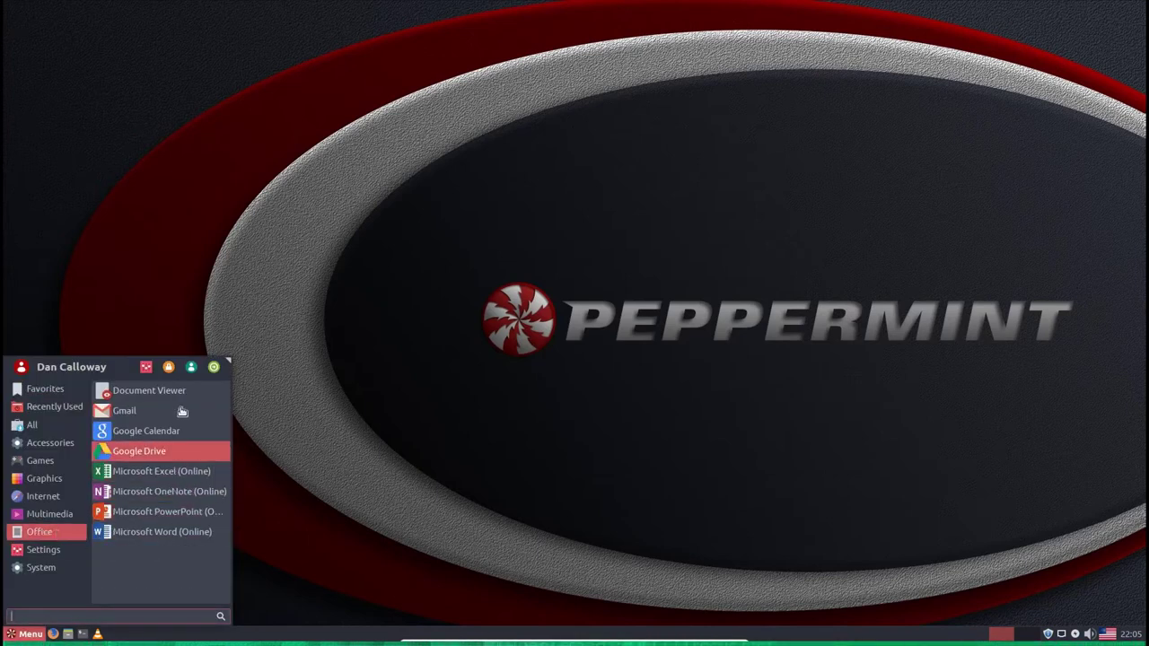
click(71, 518)
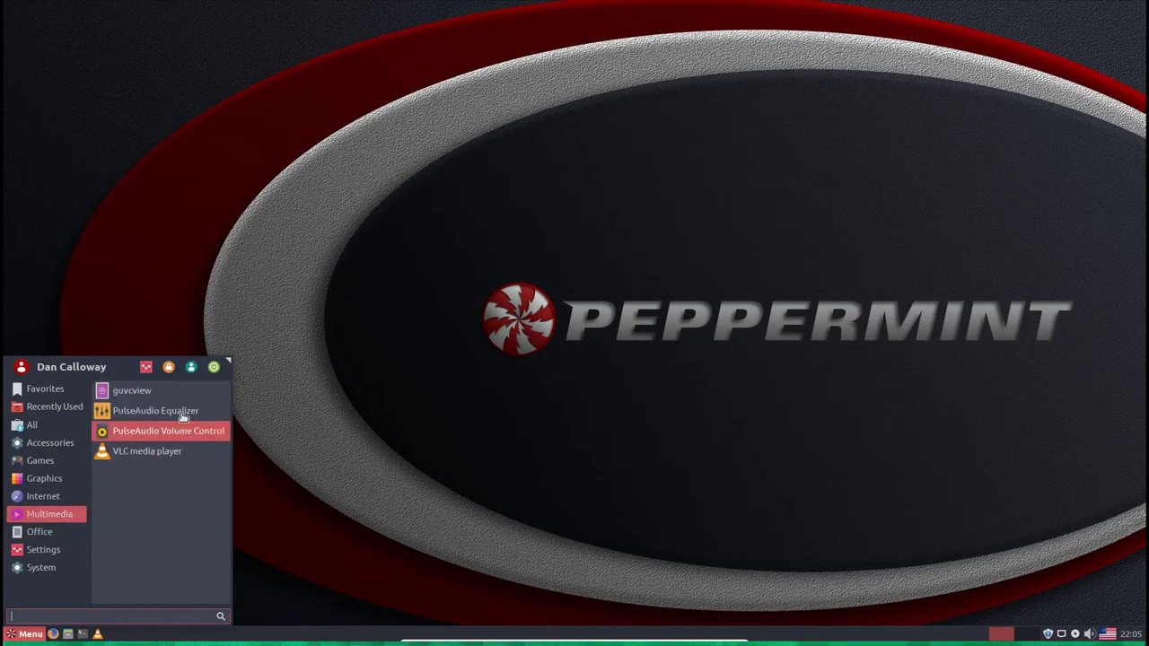
click(40, 499)
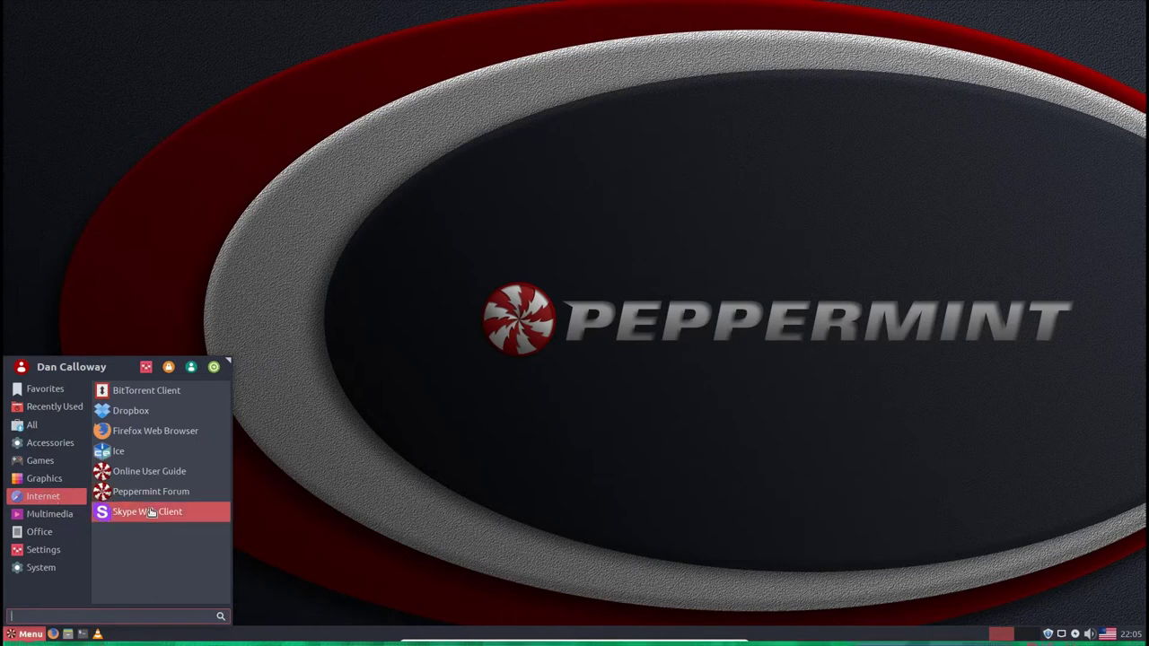
Open Ice, maximize its window to view the options for creating a site-specific browser, and close it.
click(160, 453)
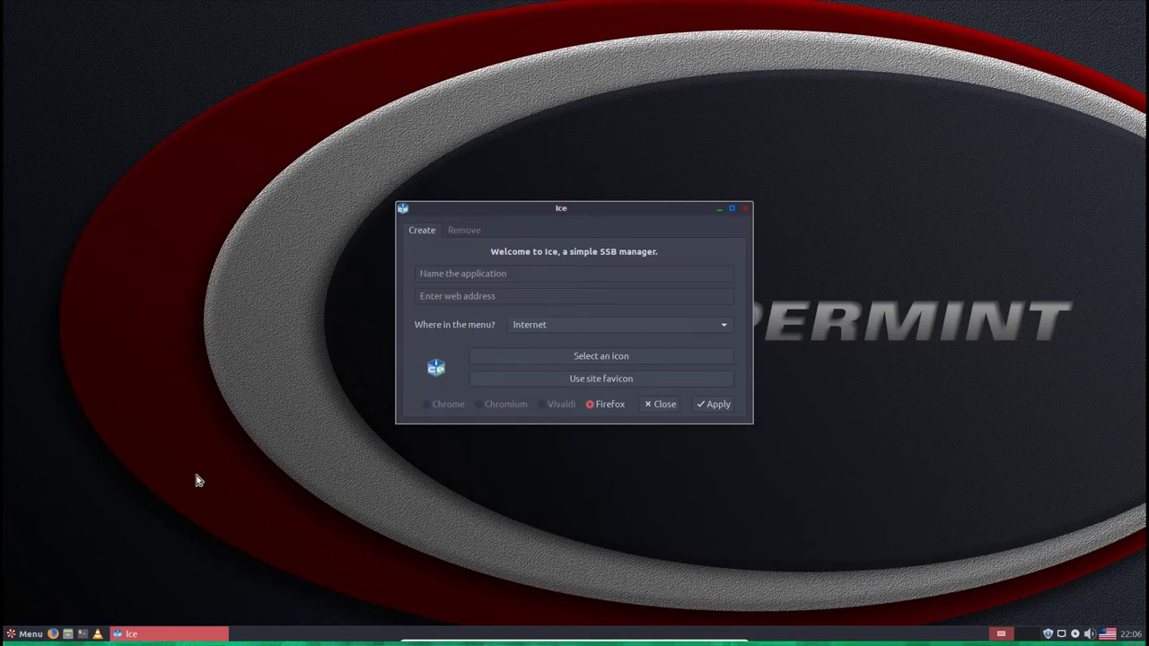
click(732, 210)
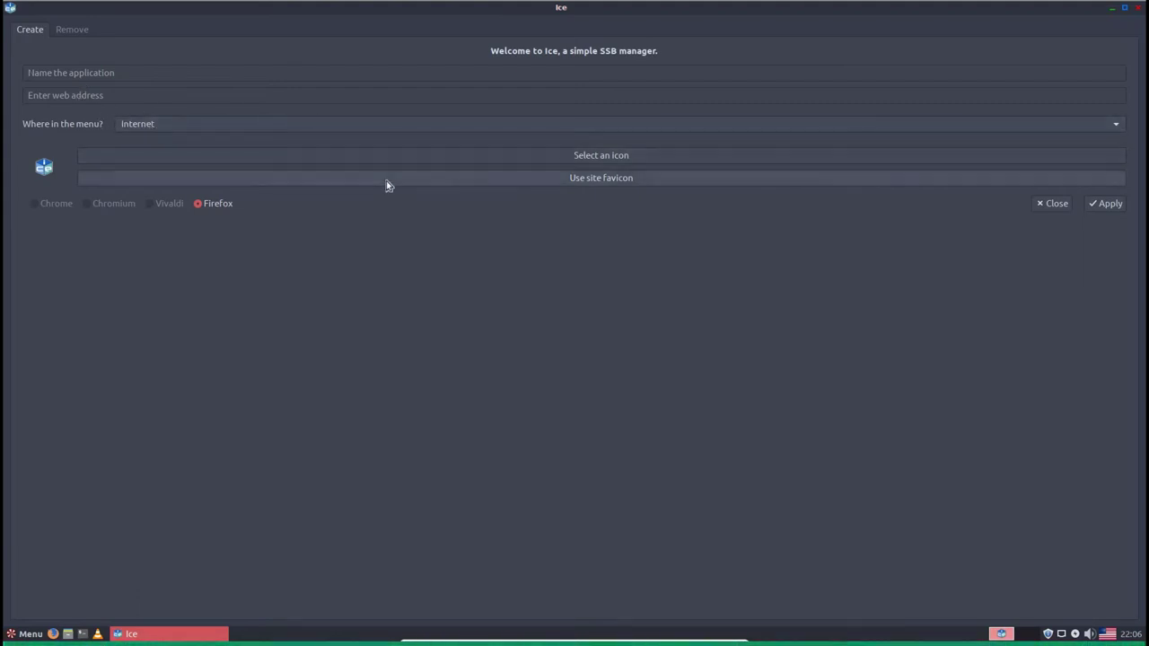
click(1057, 211)
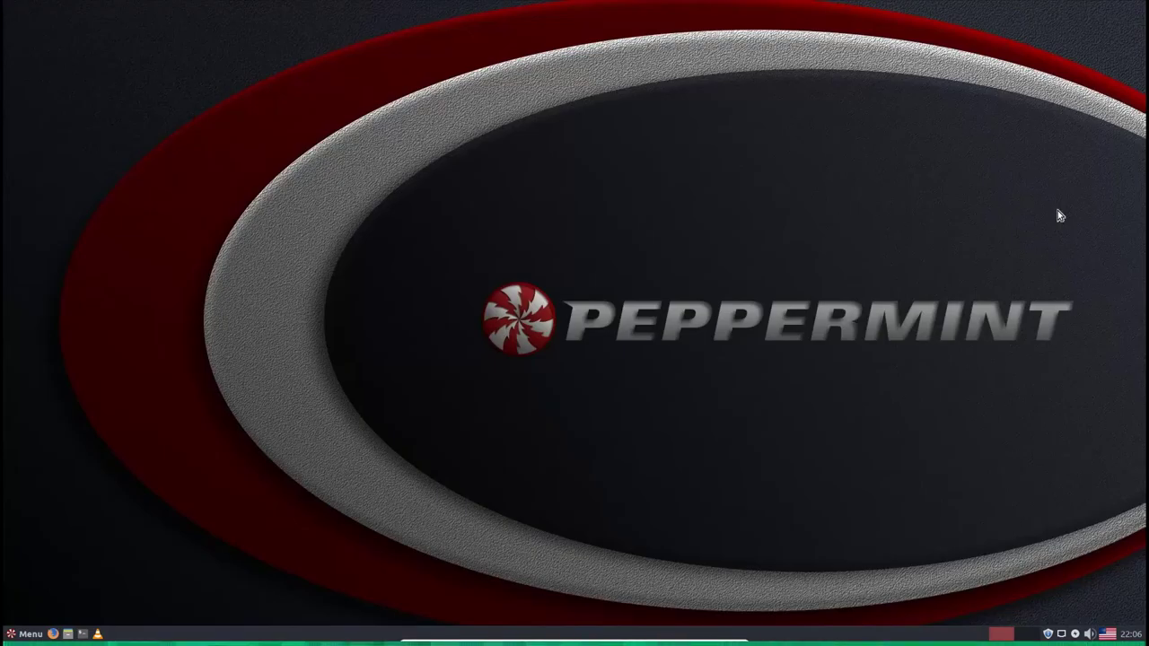
Look over the internet, graphics and accessories applications.
click(39, 634)
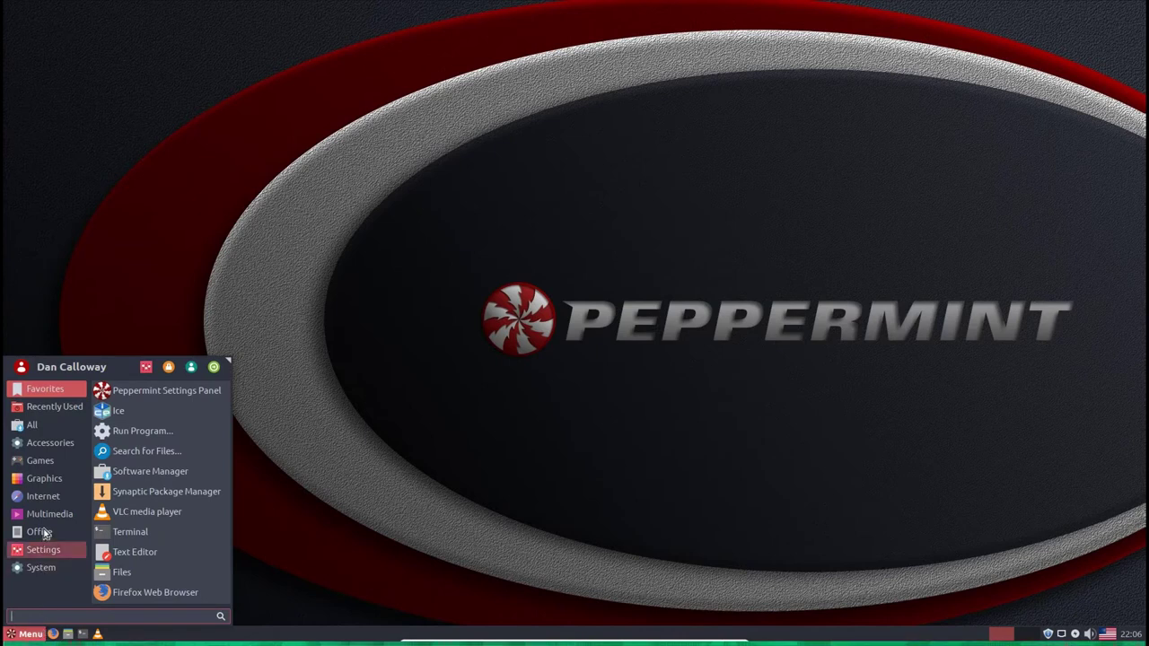
mouse_move(56, 497)
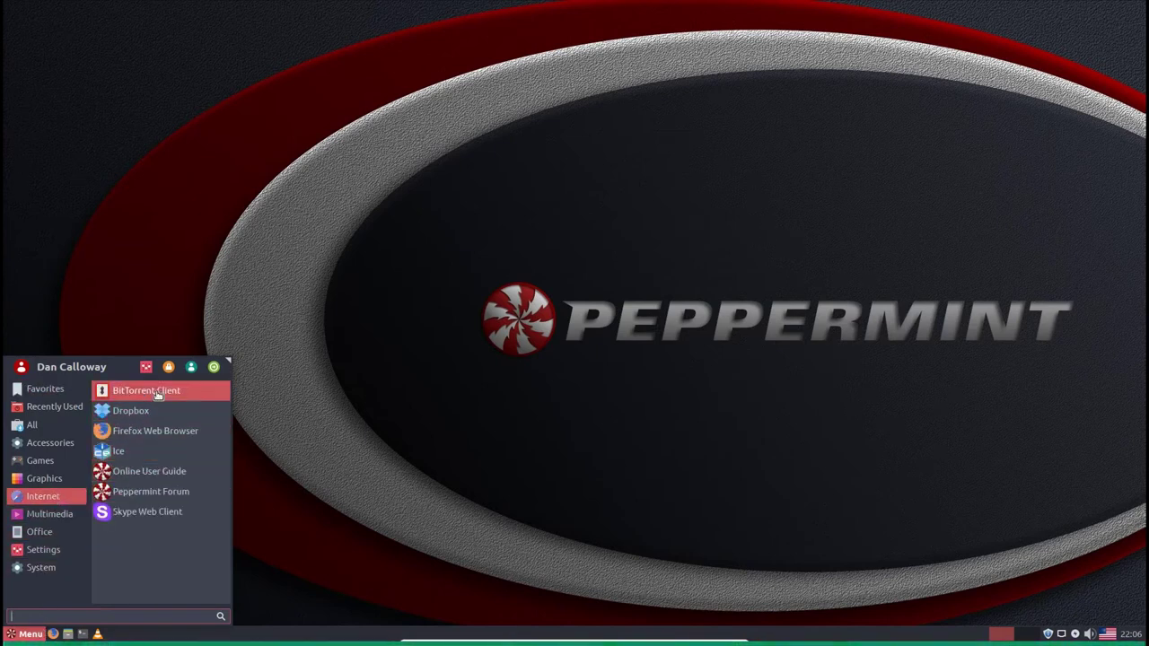
mouse_move(40, 478)
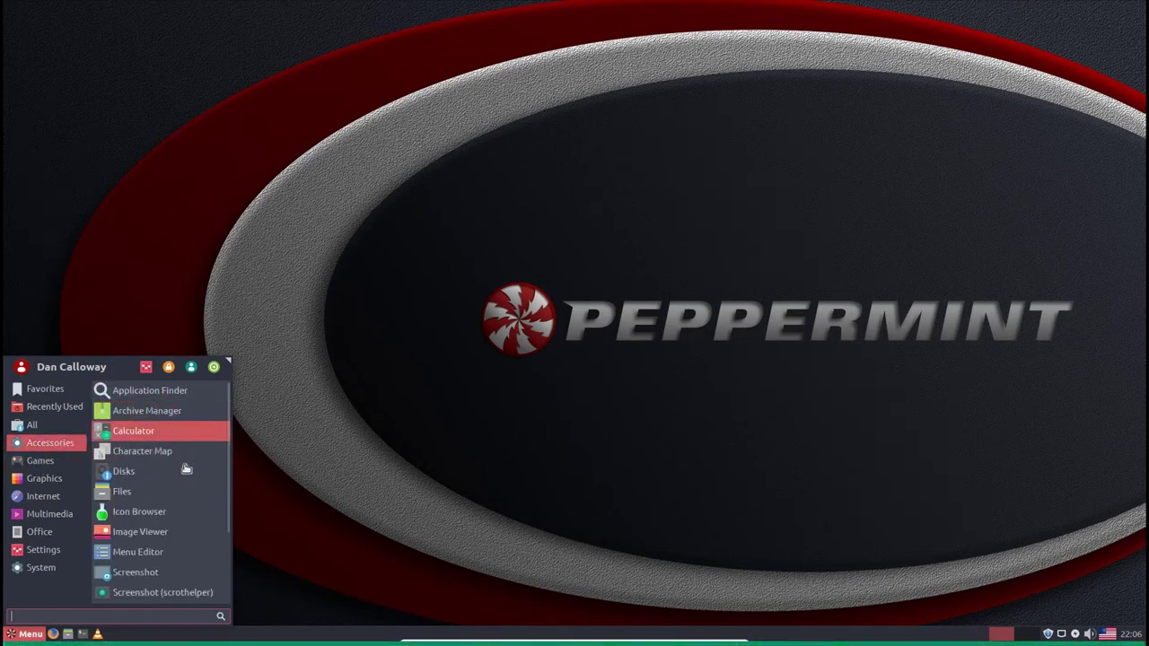
scroll(188, 475, down, 3)
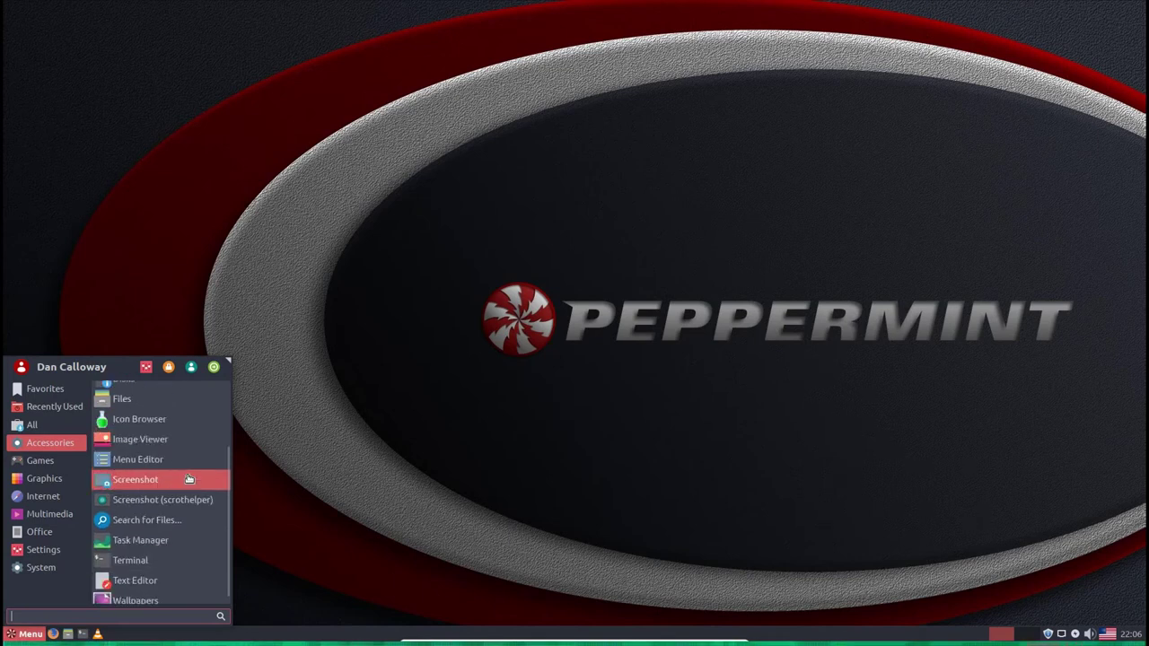
scroll(189, 479, down, 1)
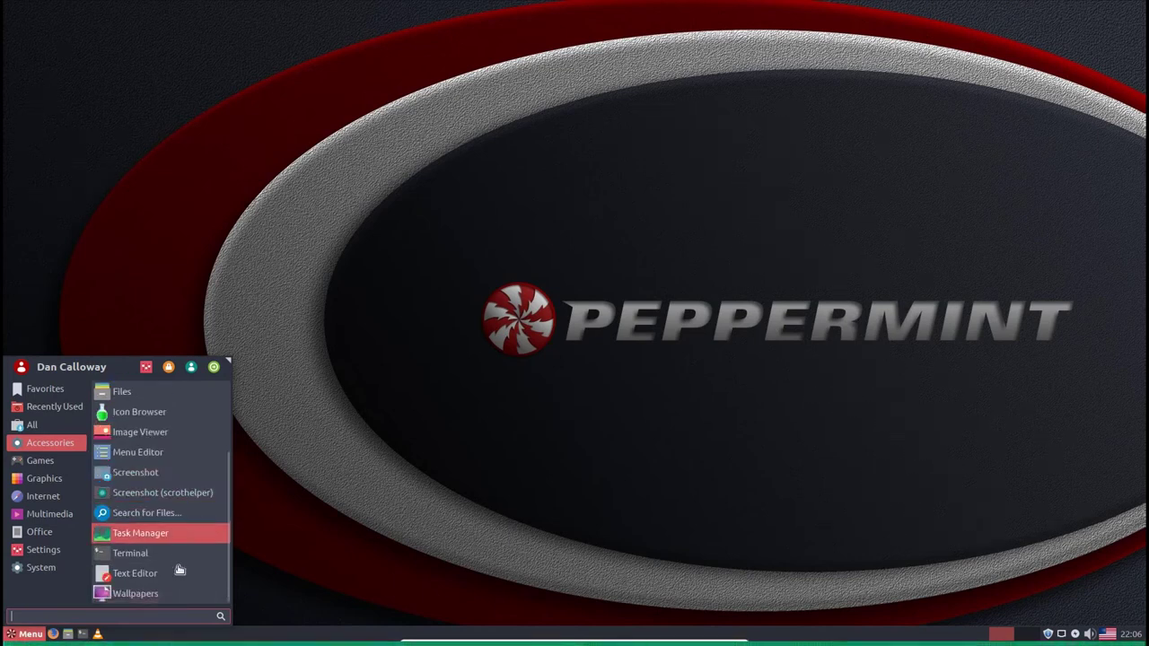
Open Wallpapers, browse the supplied background images through to the end of the list, and close the window.
click(180, 600)
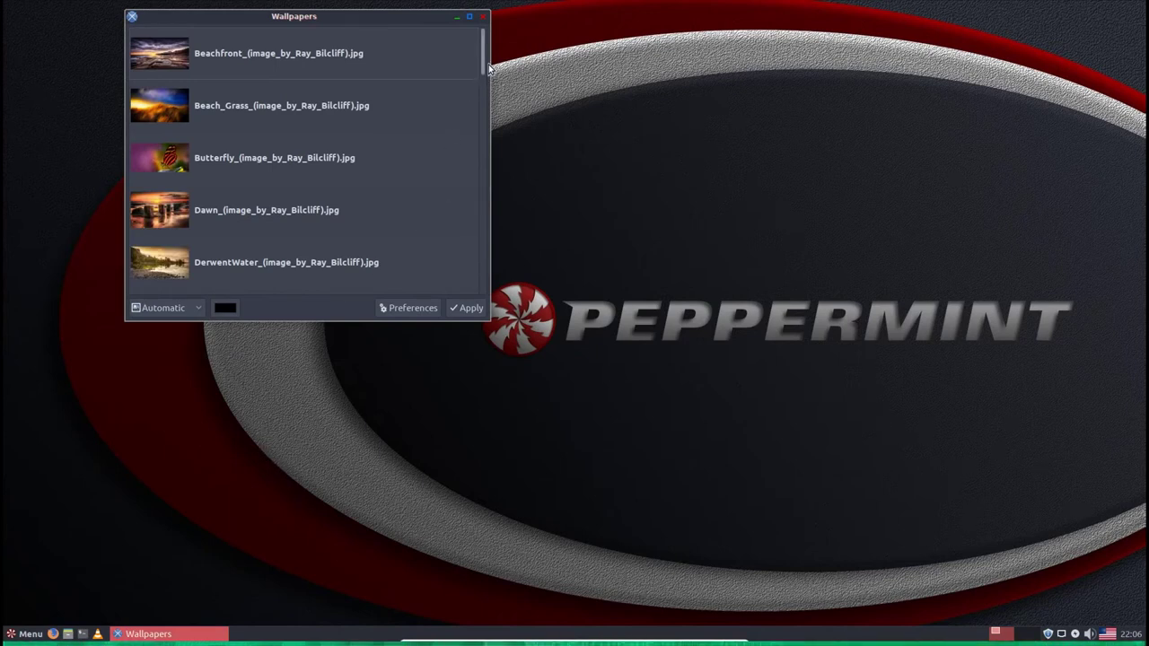
drag(485, 71, 484, 307)
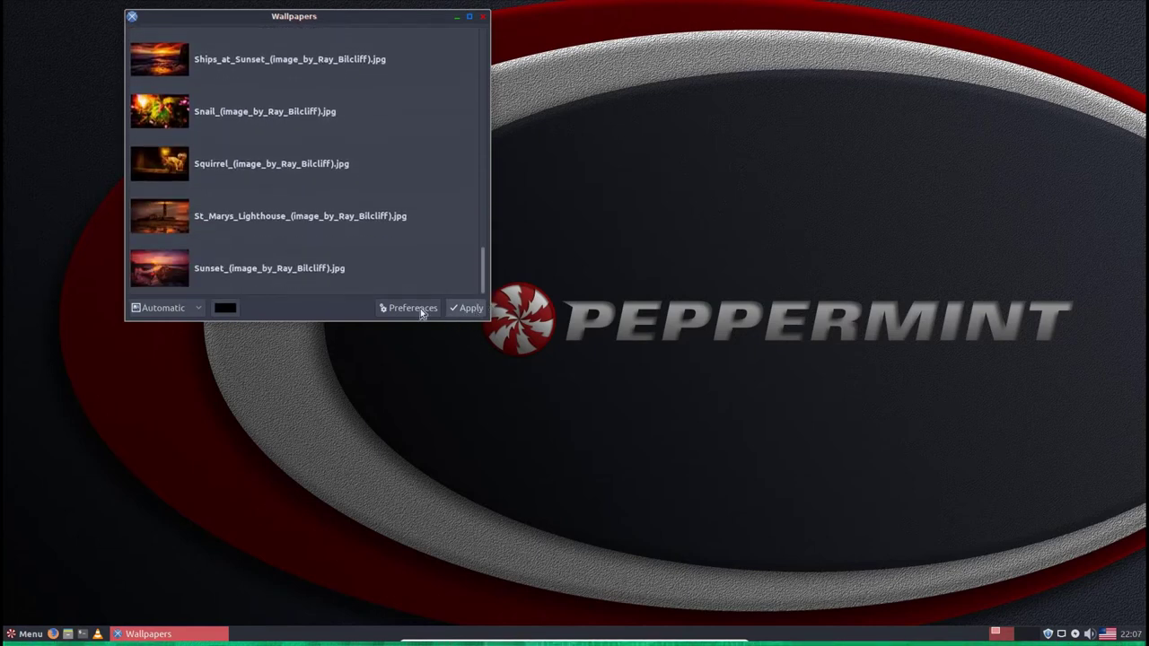
click(482, 16)
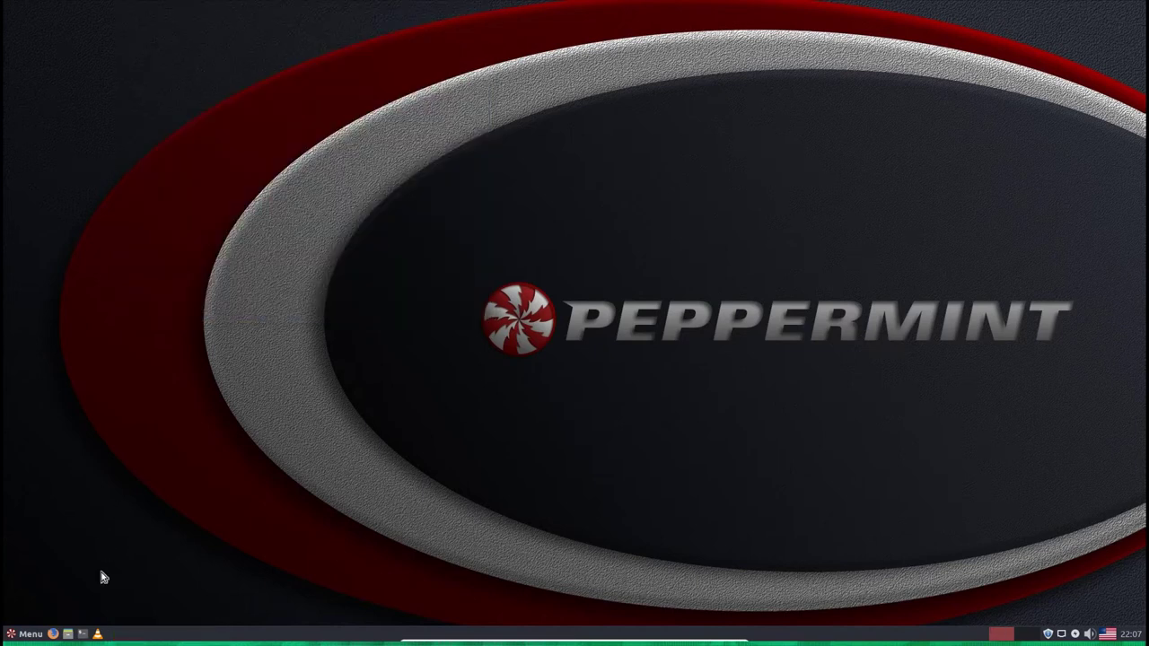
click(31, 635)
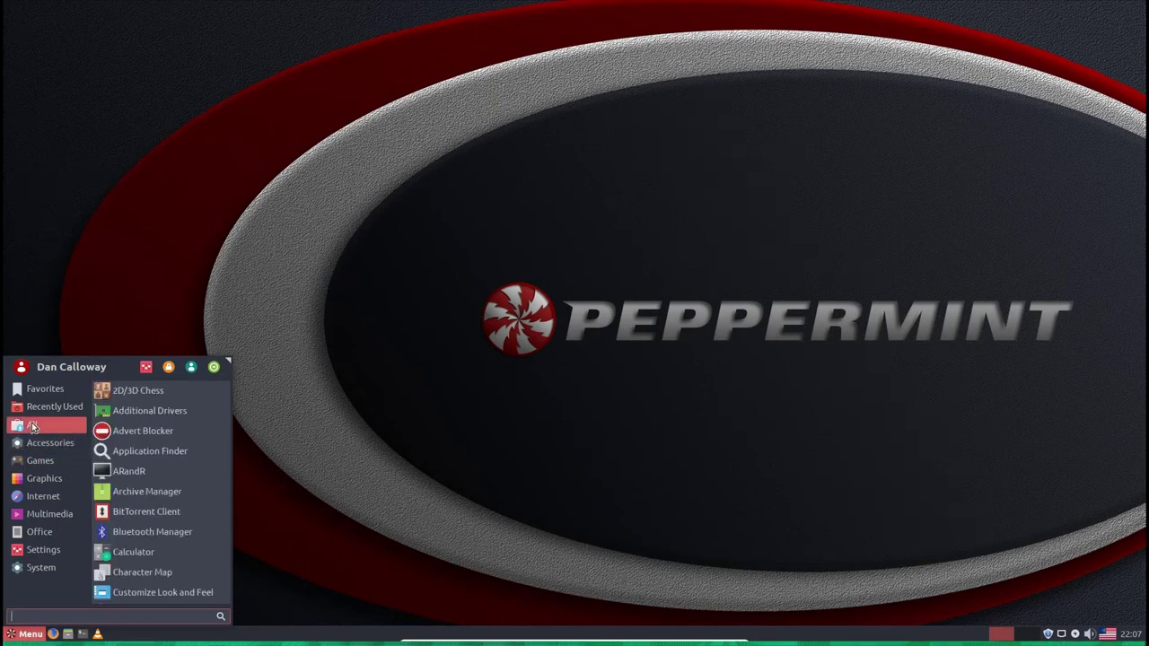
click(306, 382)
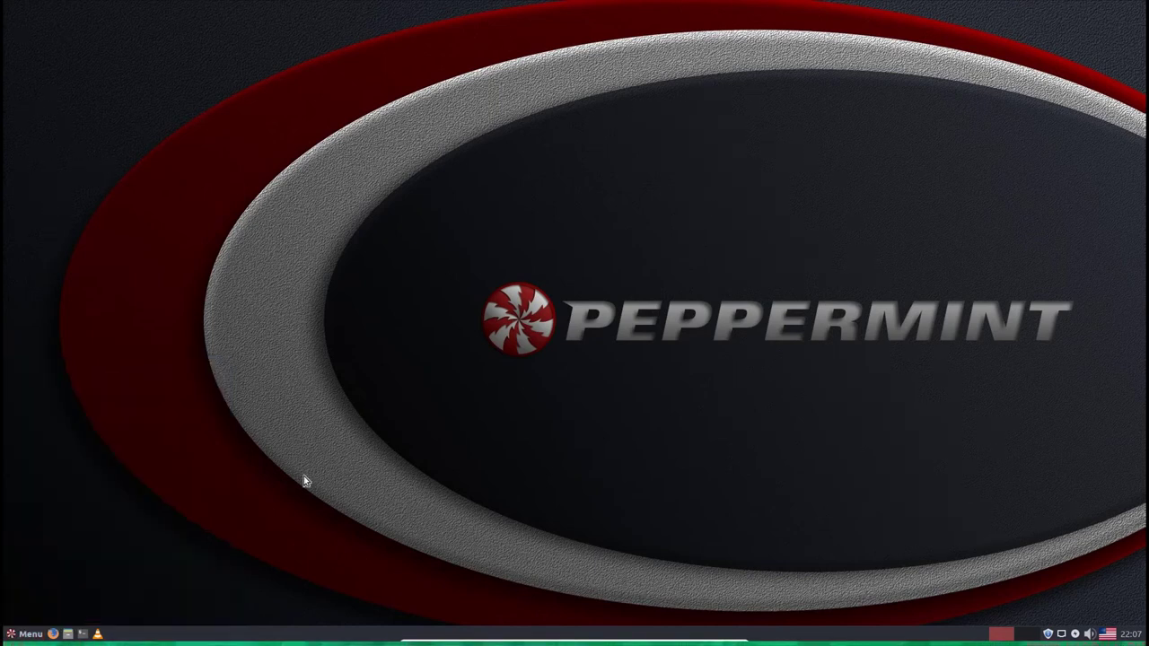
Open Firefox, check its version information in the About Firefox window, and close the browser.
click(53, 634)
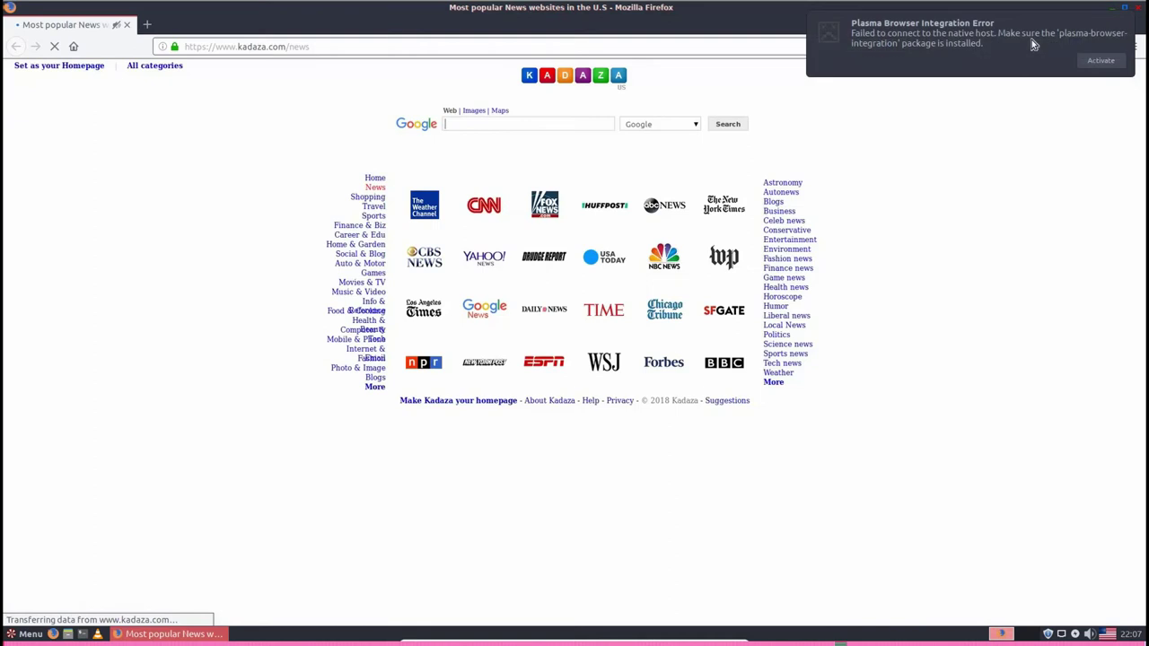
click(1135, 50)
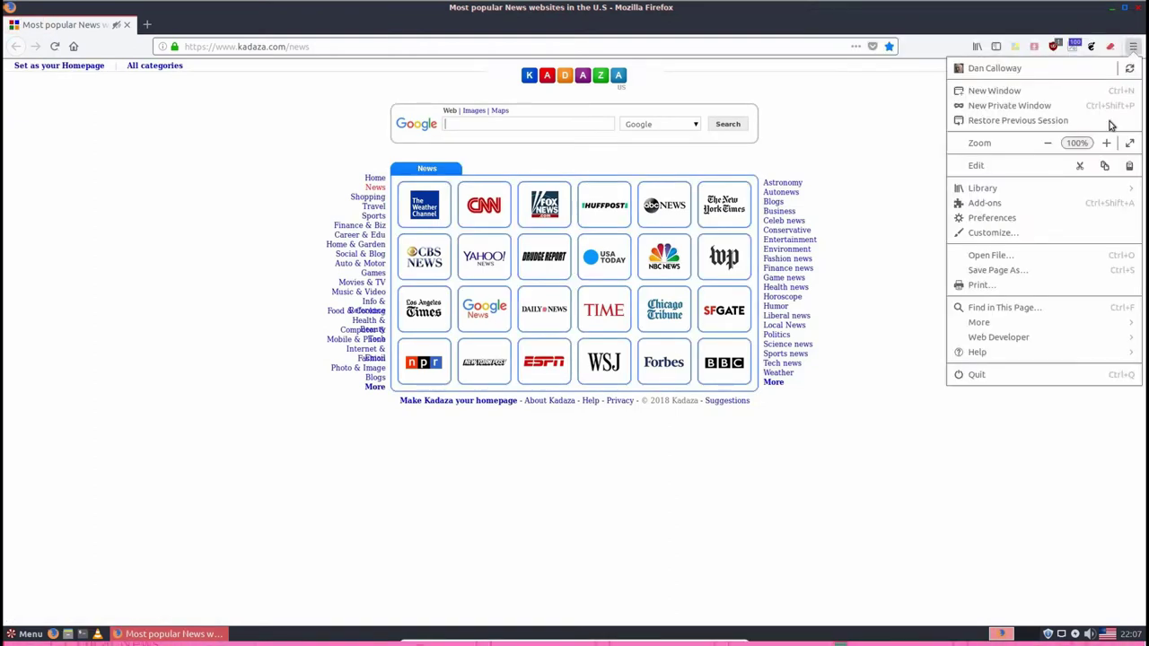
click(974, 356)
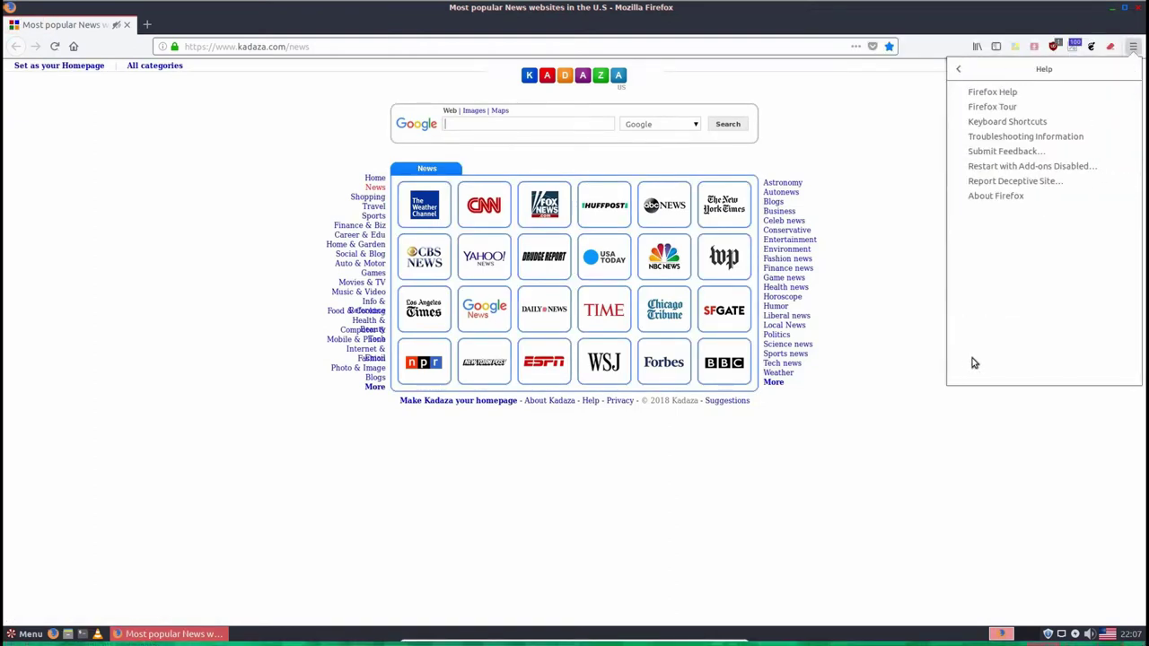
click(981, 196)
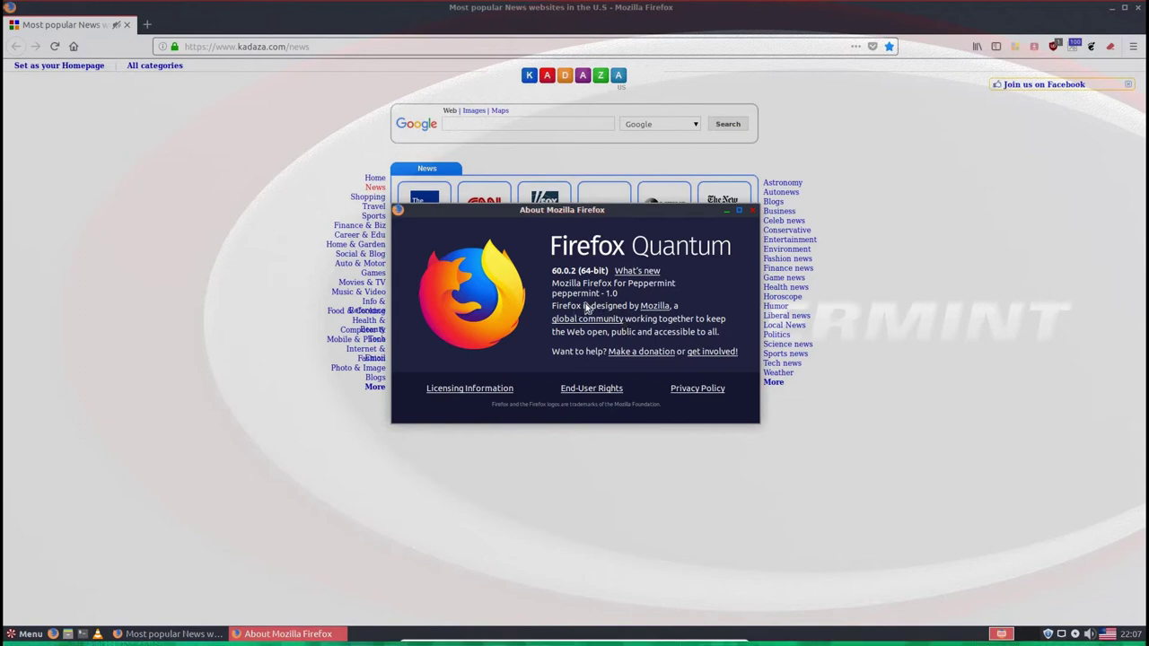
click(752, 211)
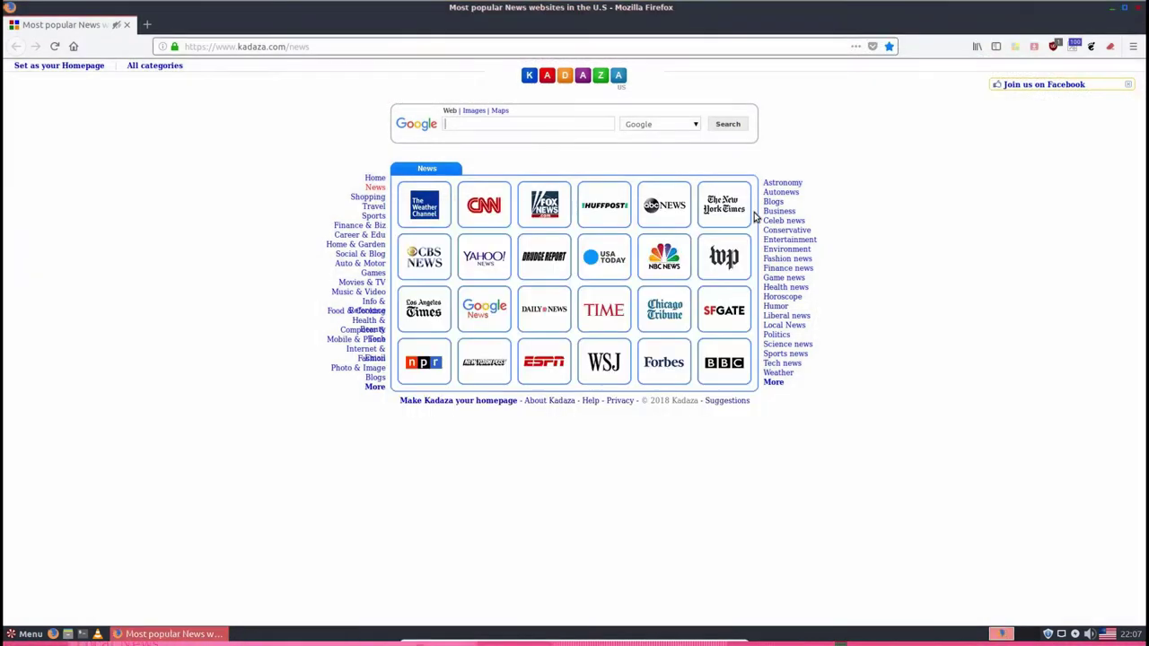
click(1140, 10)
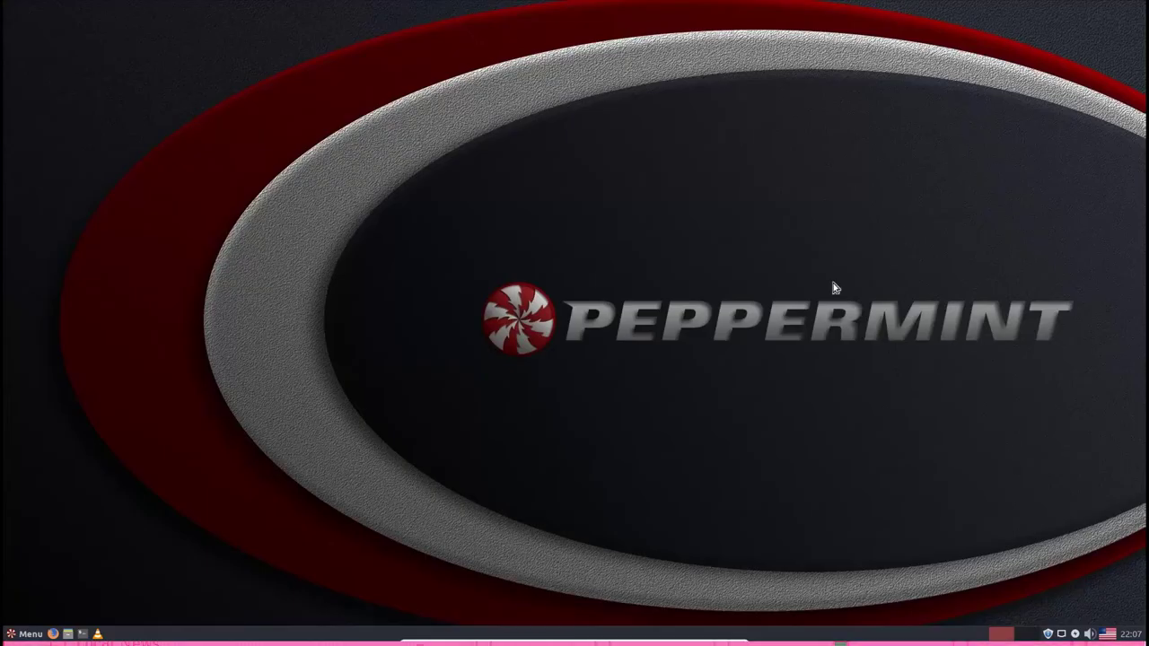
Open the file manager to view the home folder and close it.
click(67, 634)
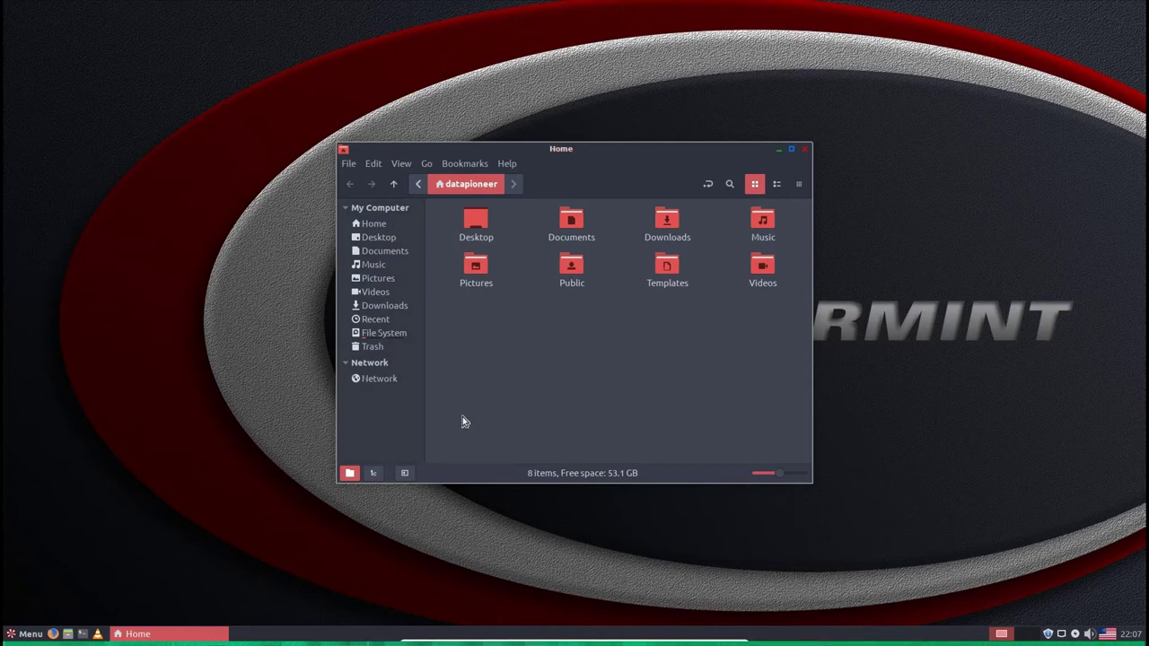
click(804, 152)
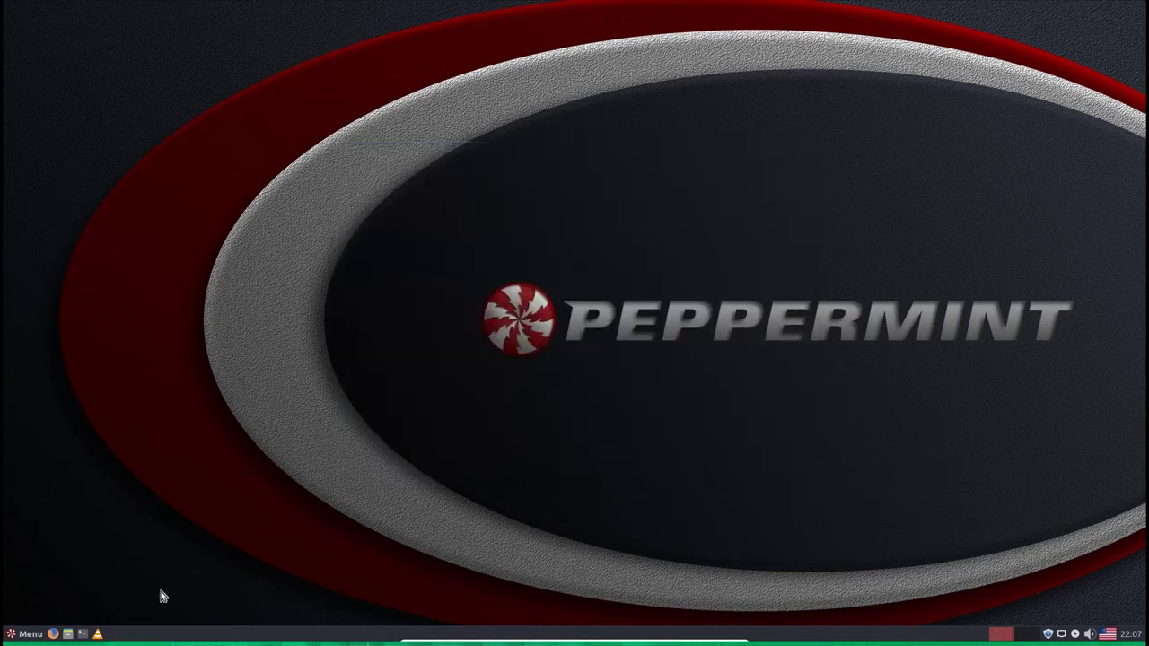
Open a maximized terminal and refresh the package lists with sudo apt update, entering the account password.
click(82, 633)
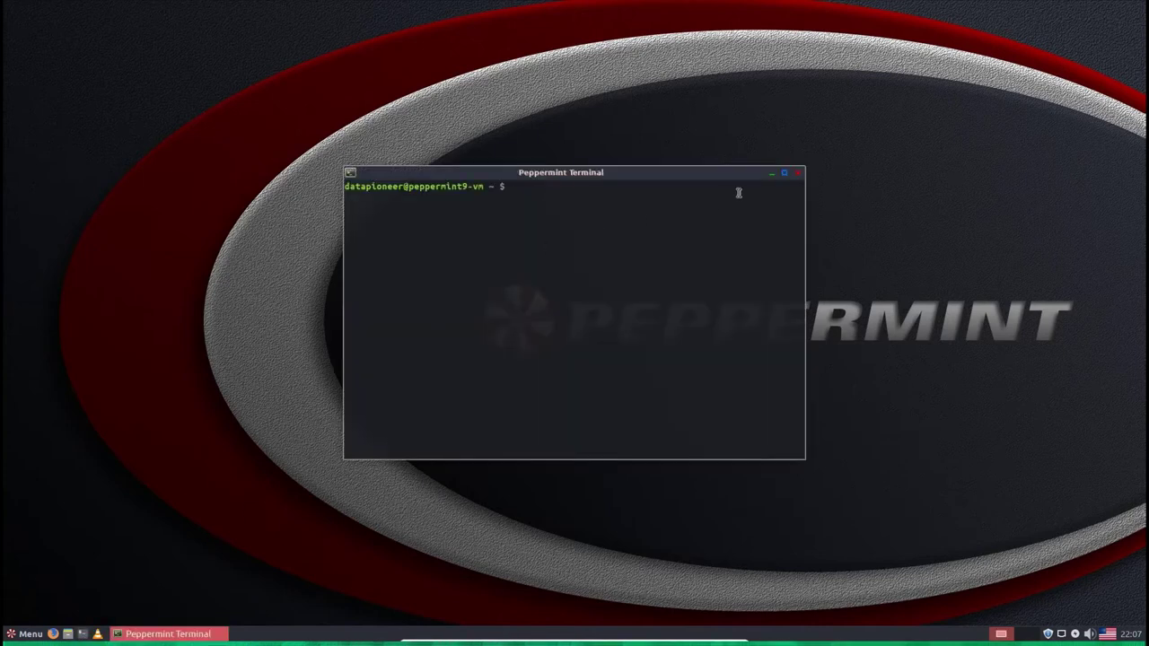
click(782, 174)
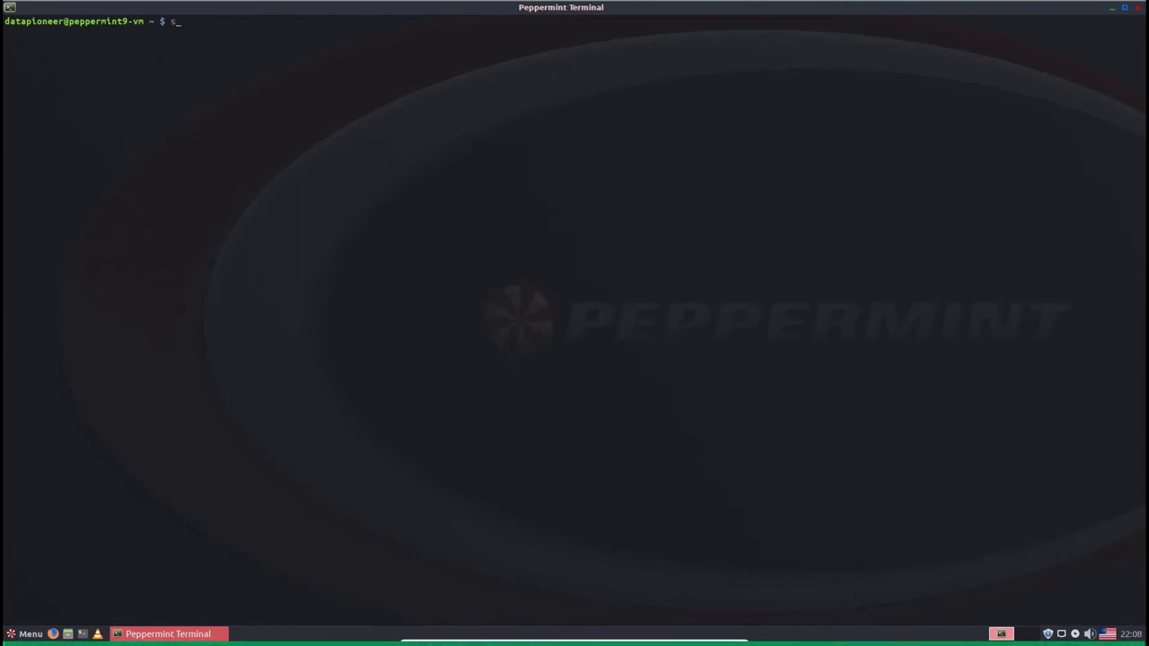
text(apt update)
key(Return)
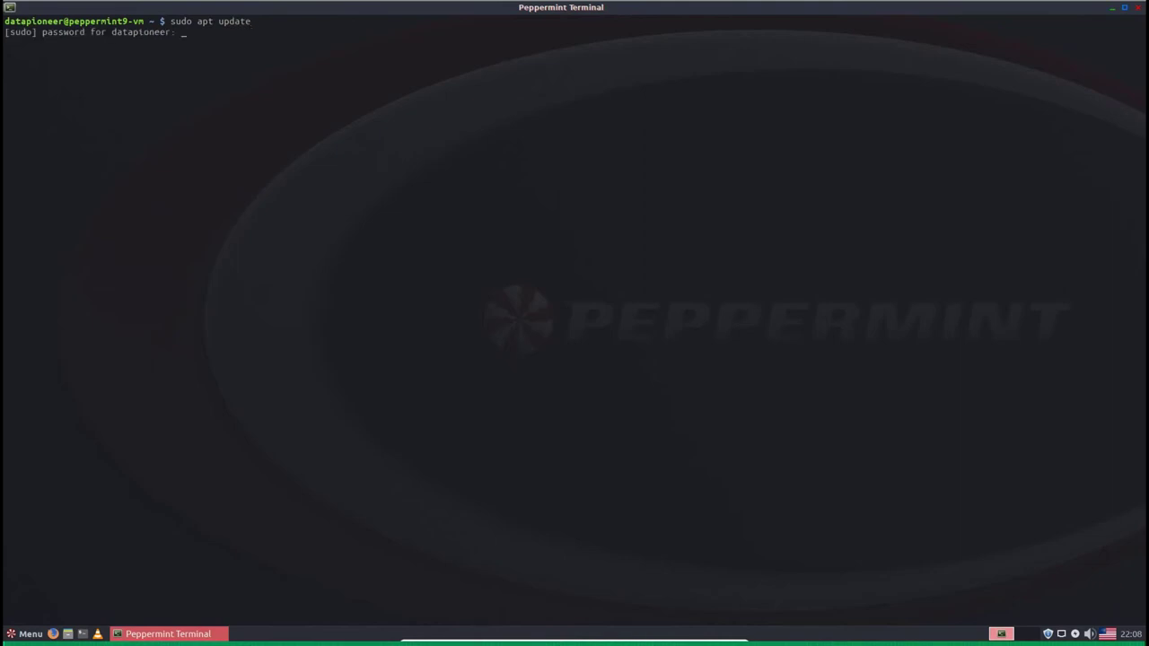
key(Return)
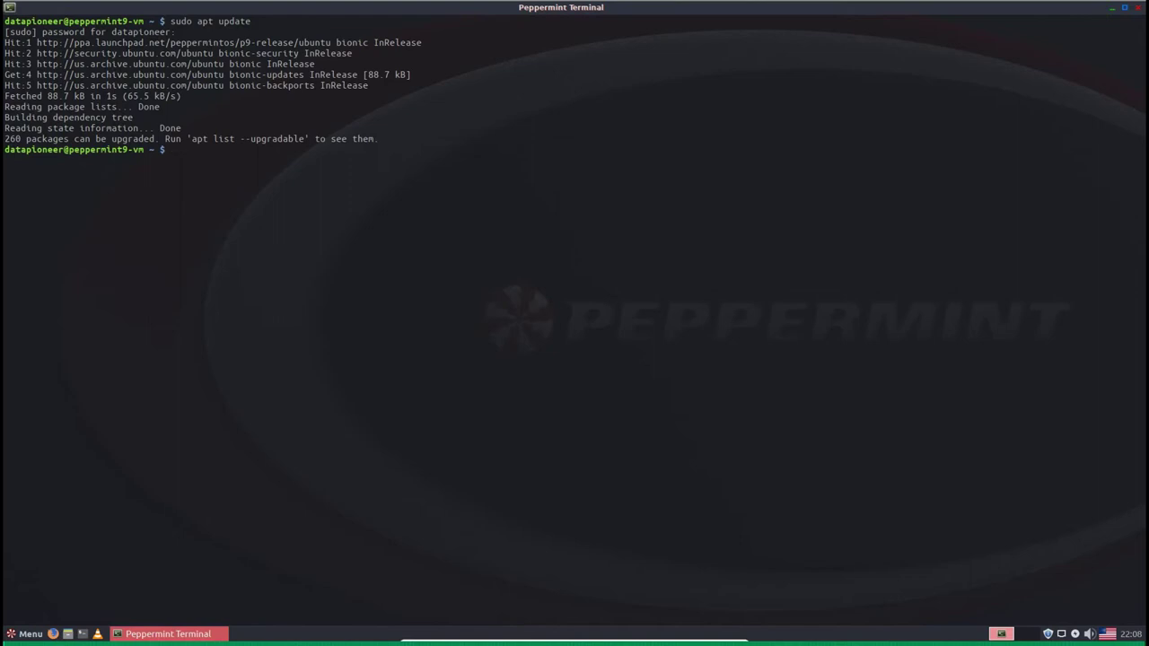
Clear the terminal and upgrade the installed packages with sudo apt upgrade, answering y to continue.
key(Return)
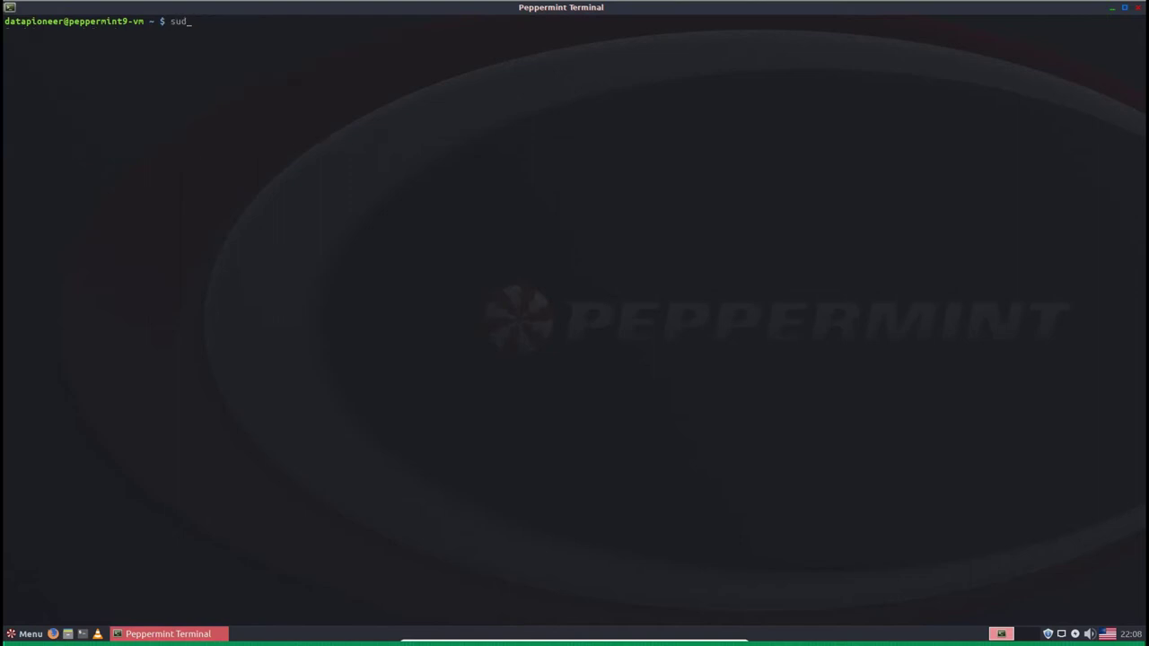
text(sudo apt upgrade)
key(Return)
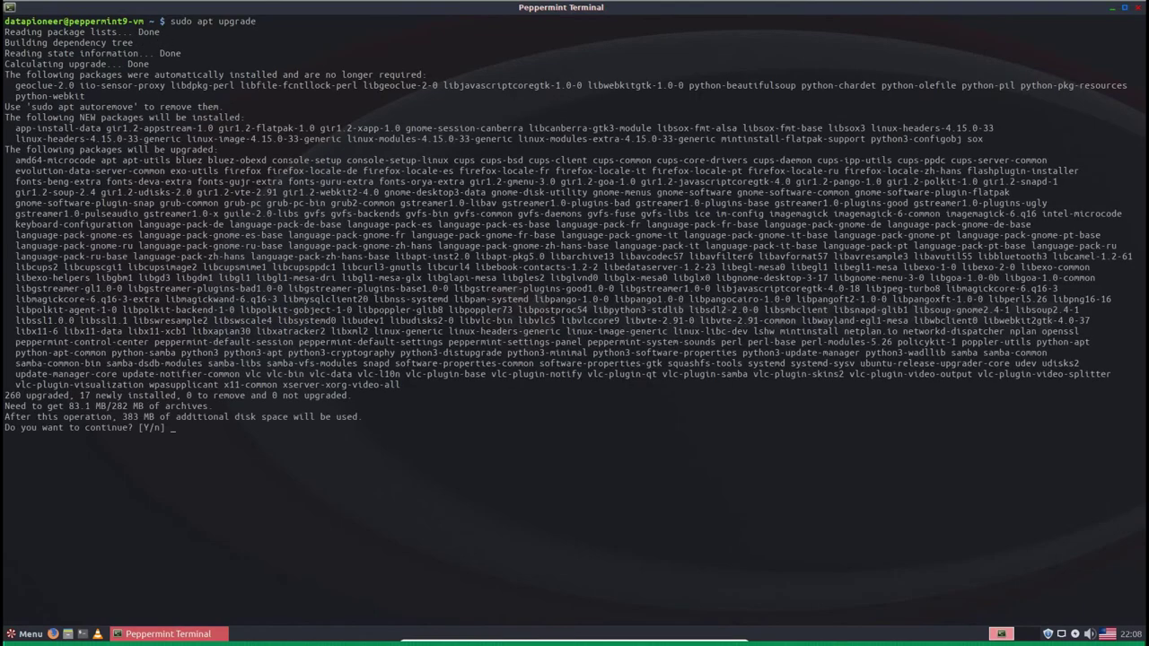
text(y)
key(Return)
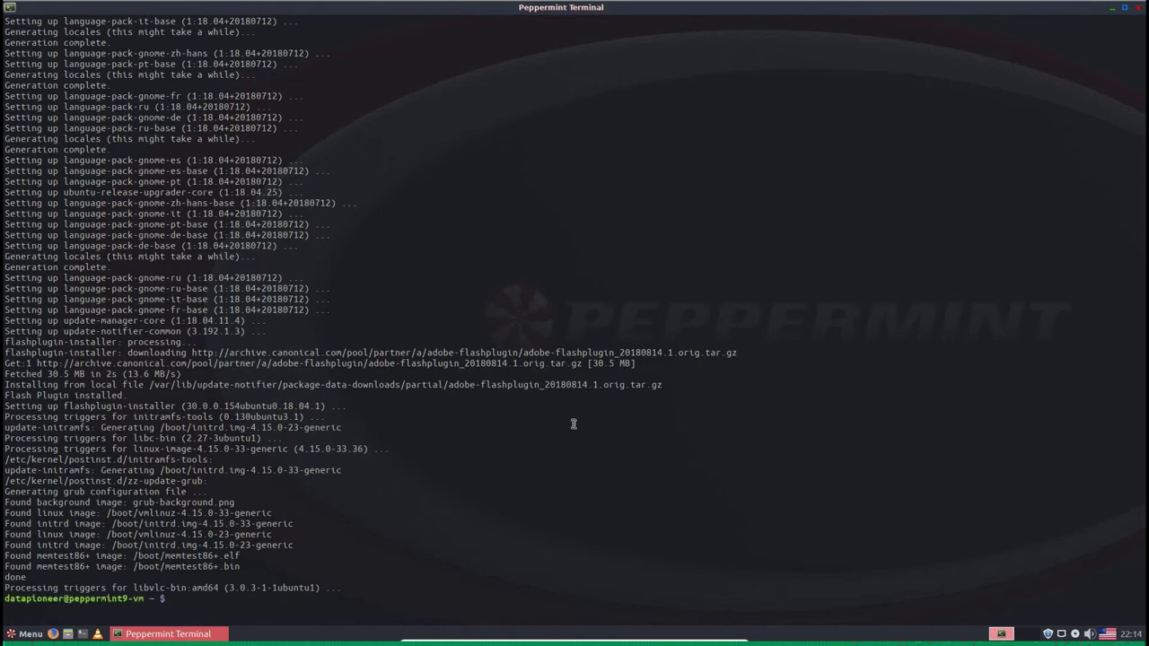
Clear the terminal and show the kernel name, release and processor type with uname -psr.
text(clear)
key(Return)
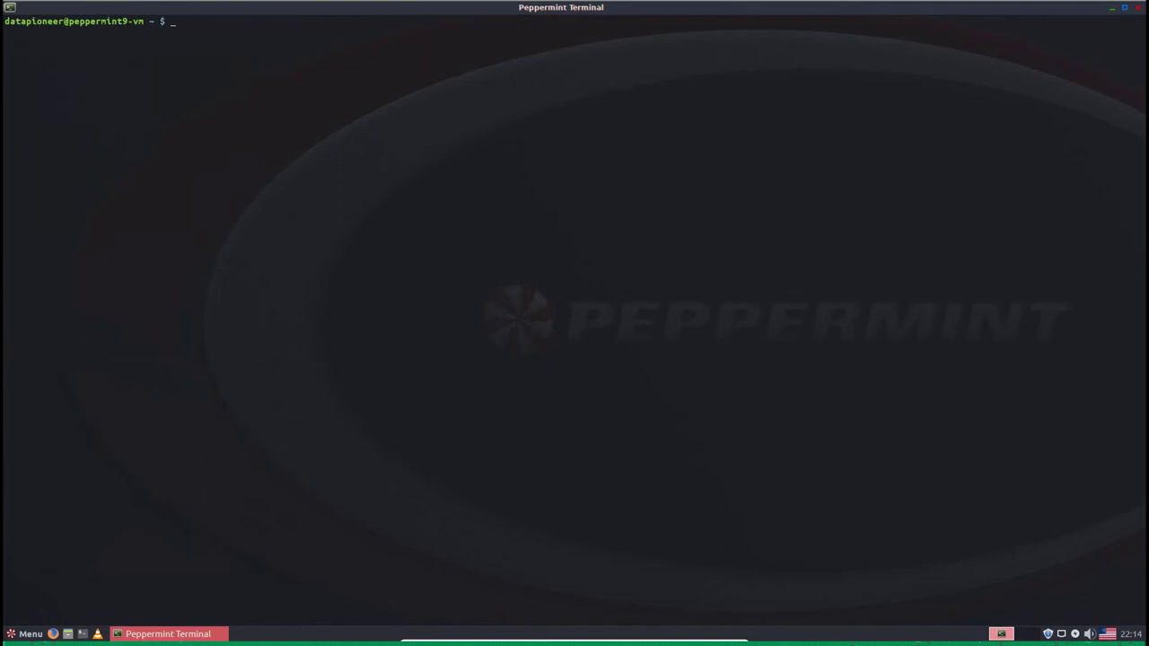
text(uname -psr)
key(Return)
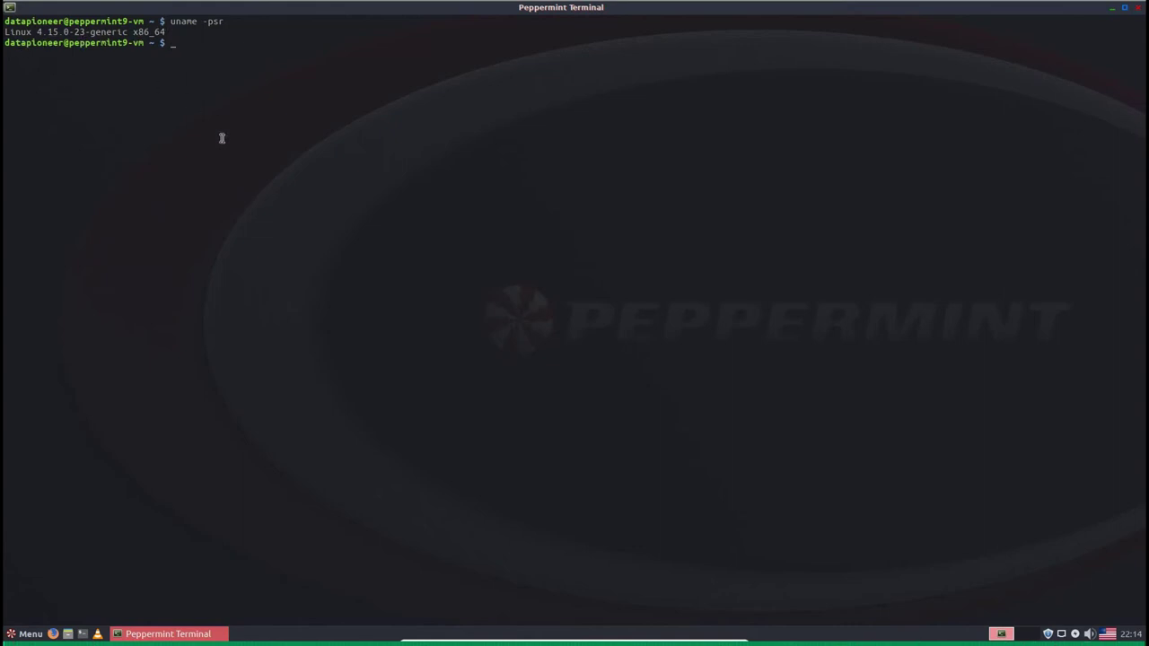
Show the disk usage with df and highlight the /dev/sda1 row of the output.
text(df)
key(Return)
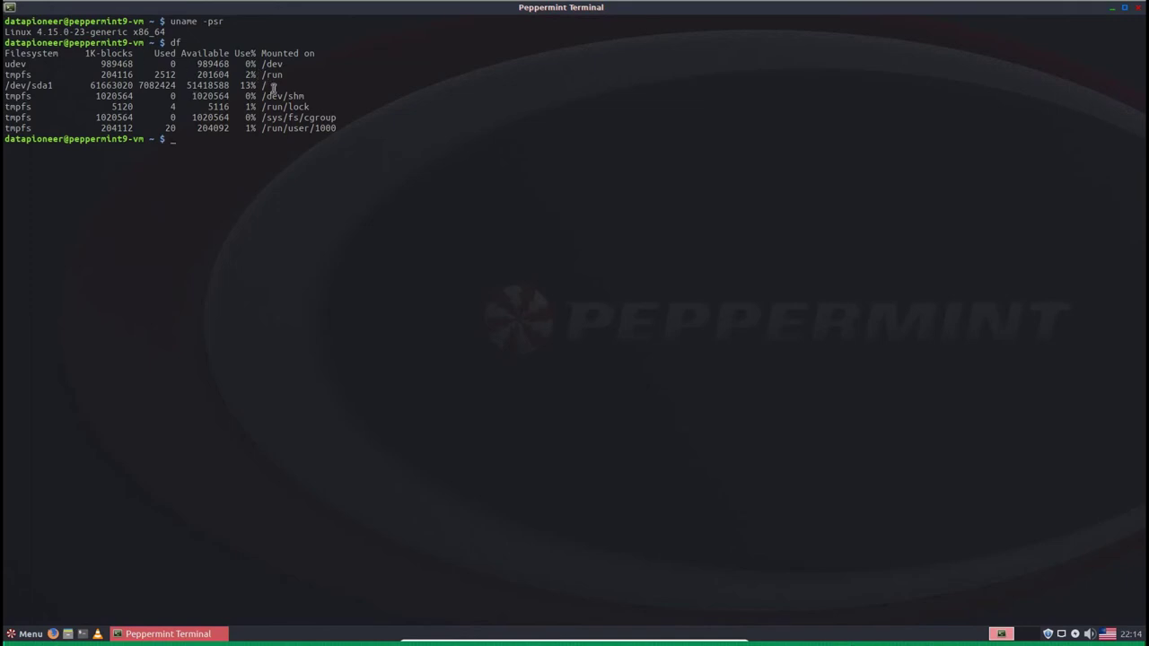
drag(273, 87, 6, 90)
click(66, 206)
Clear the terminal and check the SSH service with systemctl status ssh.
text(clear)
key(Return)
text(system)
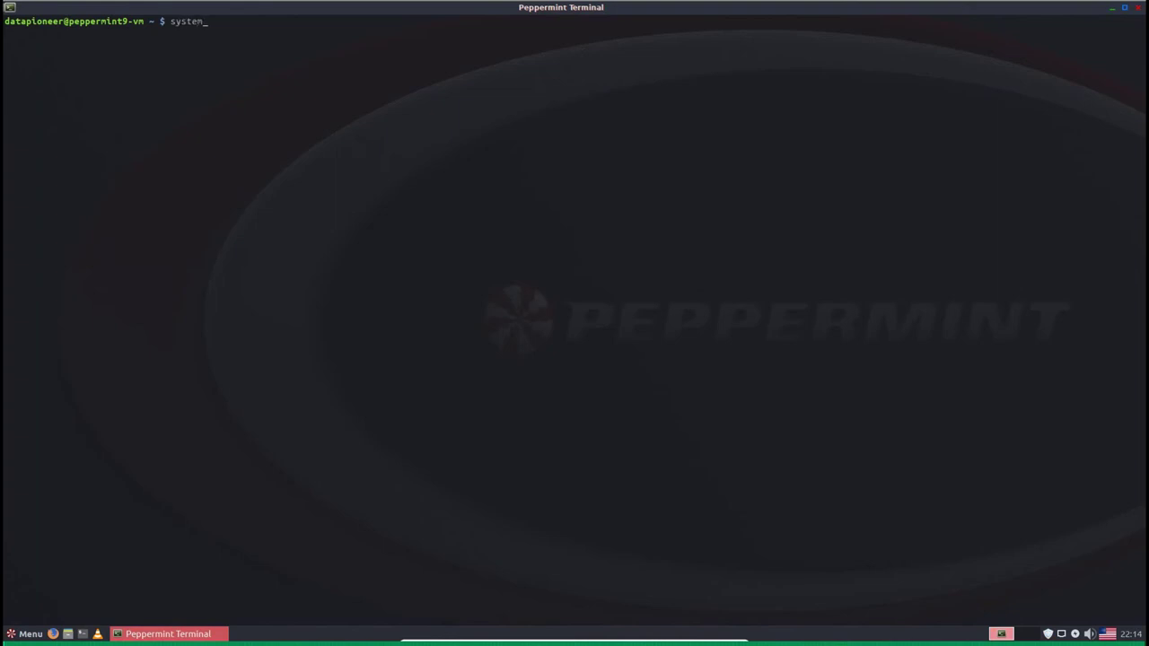
text(ctl status ssh)
key(Return)
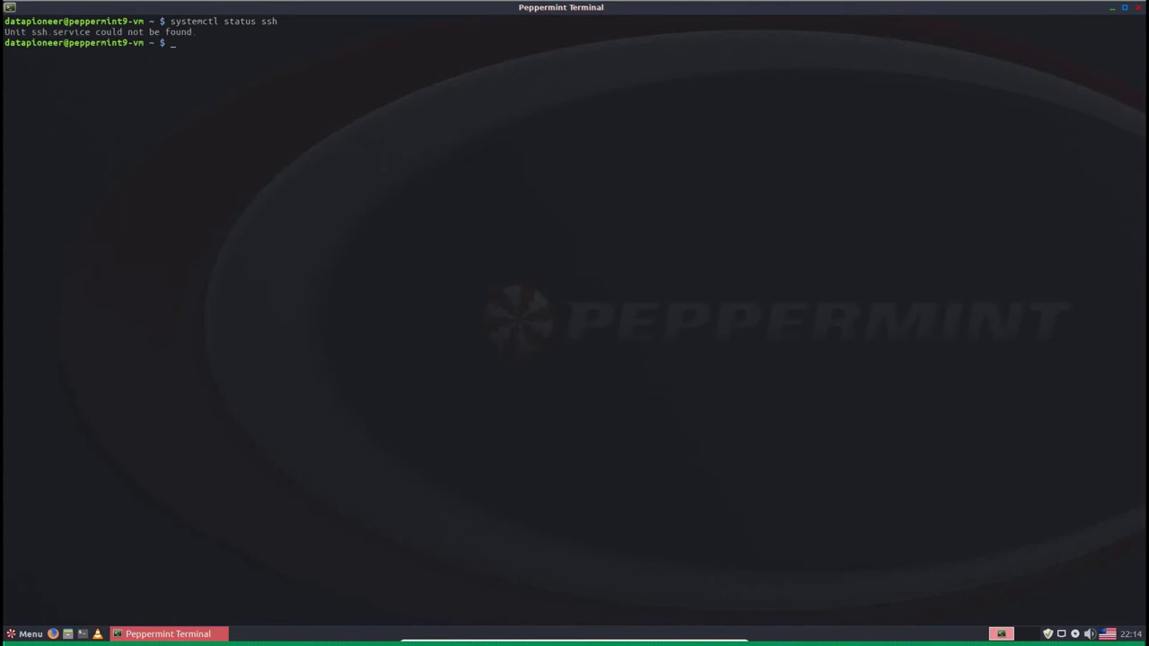
Check the SSH daemon with systemctl status sshd.
text(sys)
key(BackSpace)
key(BackSpace)
text(ystemctl ss)
key(BackSpace)
text(tatus sshd)
key(Return)
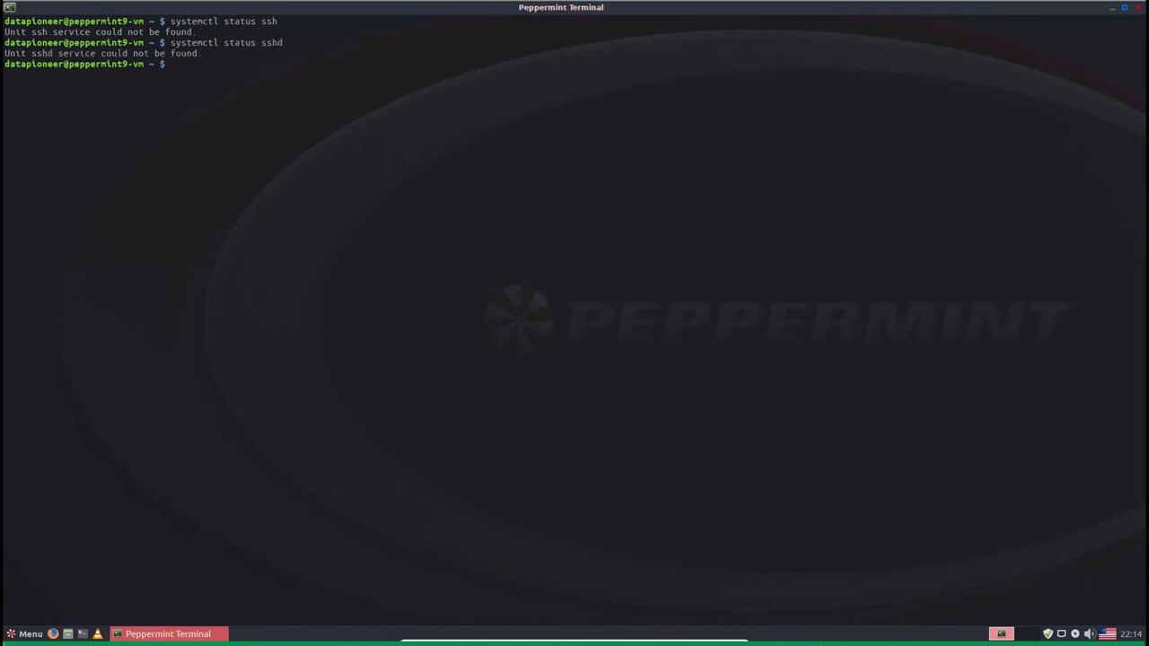
Clear the terminal and try to install the daemon package with sudo apt install sshd.
text(clear)
key(Return)
text(sudo apt)
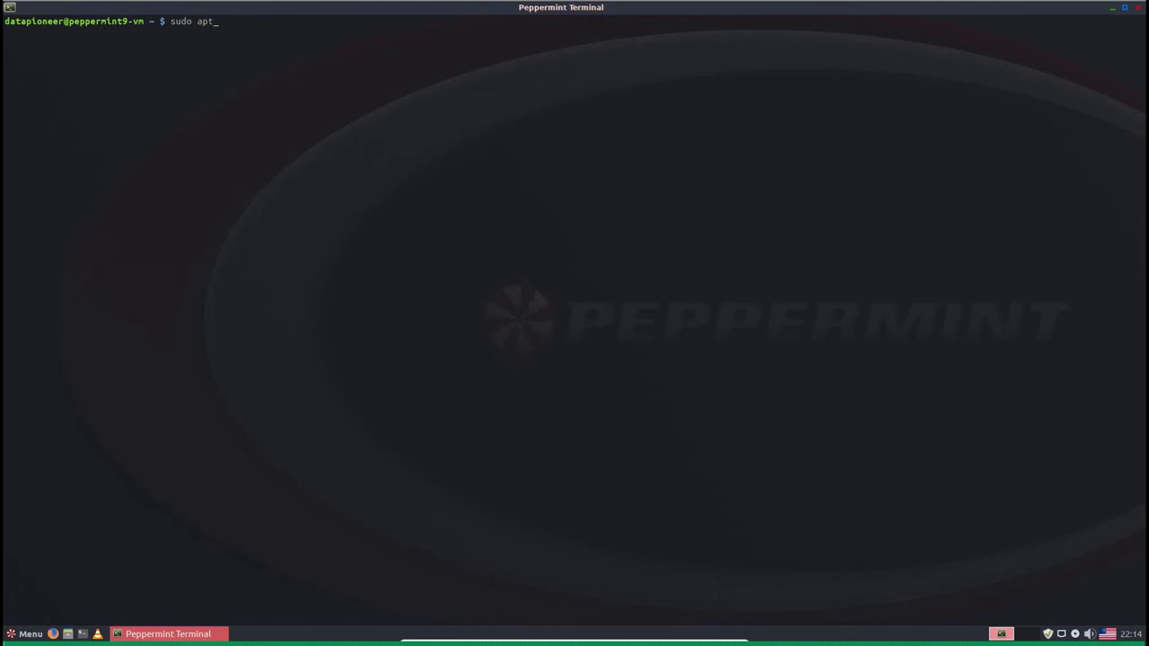
text( install sshd)
key(Return)
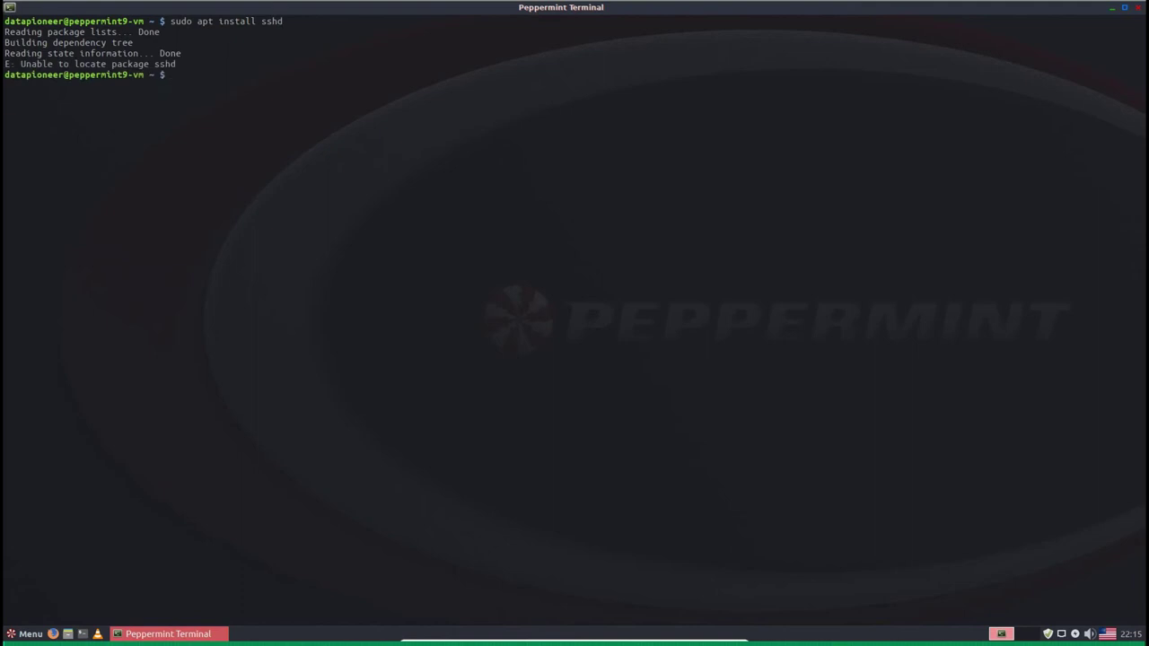
Install the SSH package with sudo apt install ssh, answering y to continue.
text(sudo apt install ssh)
key(Return)
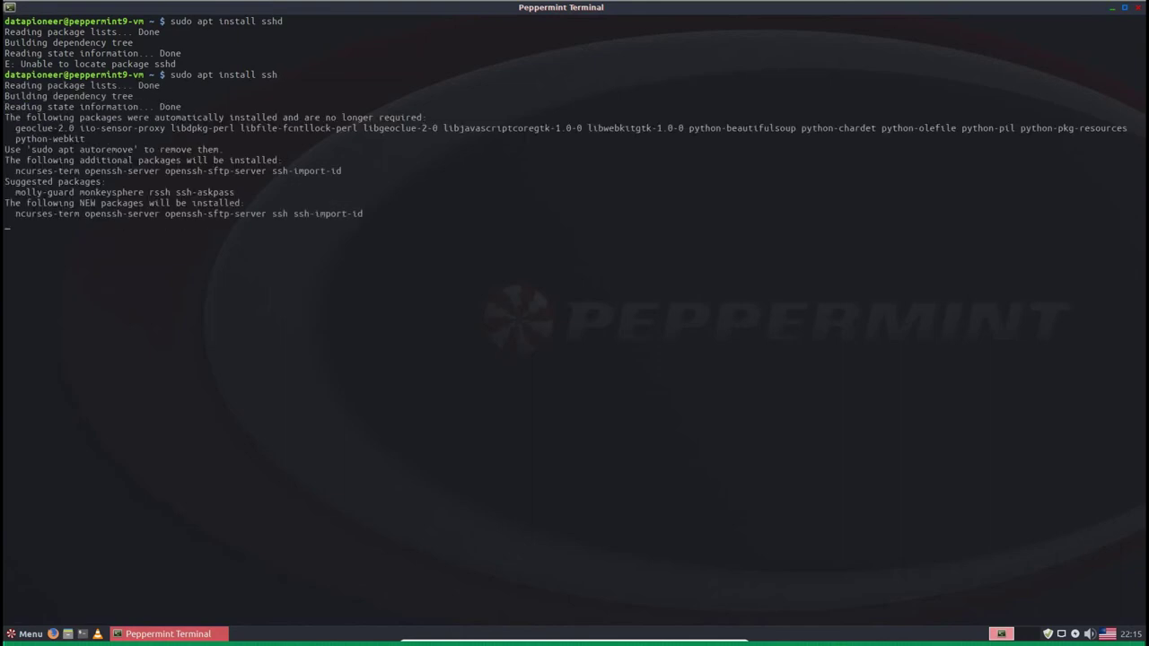
text(y)
key(Return)
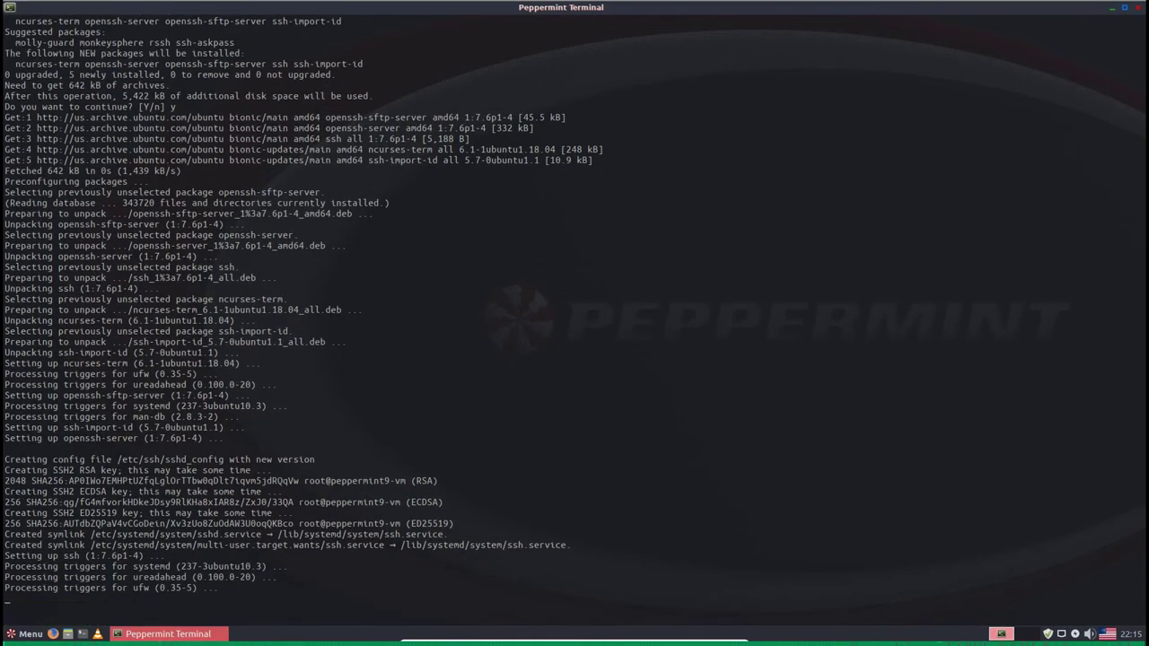
Clear the terminal, check the daemon with systemctl status sshd, and highlight the state on its Active line.
text(clea)
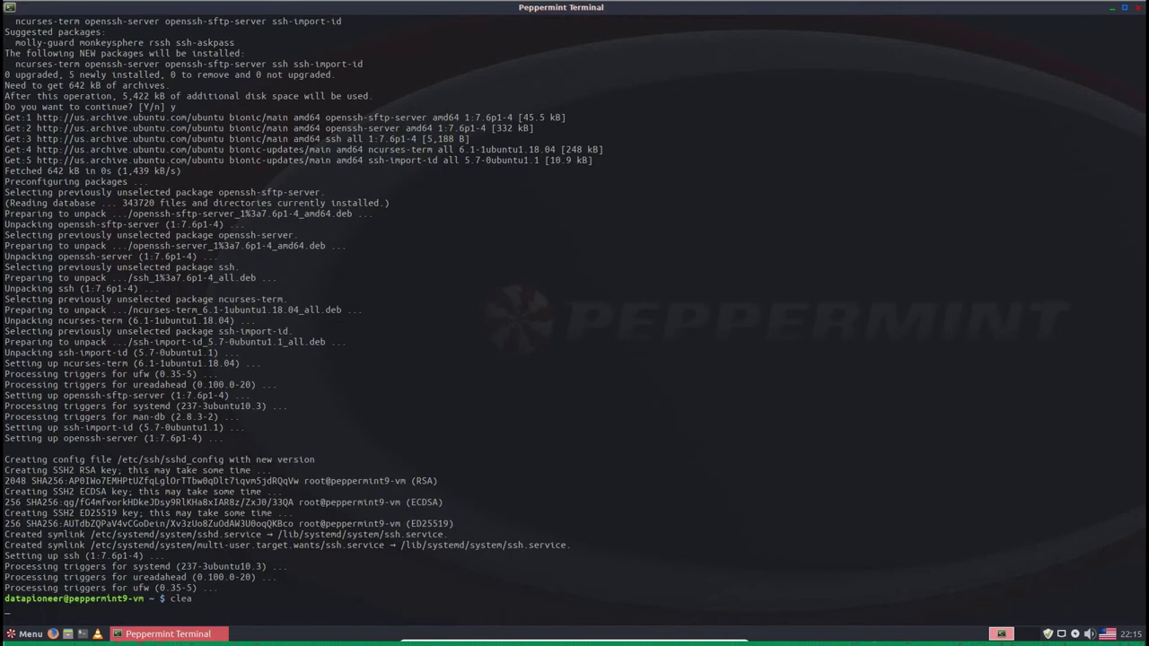
text(clear)
key(Return)
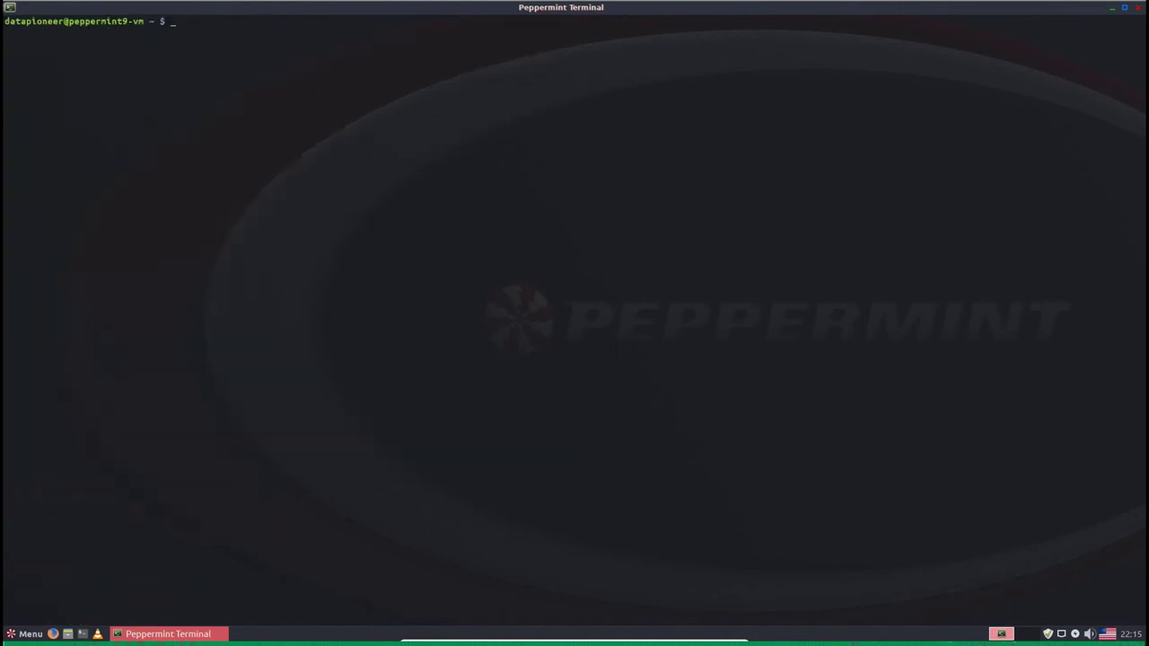
text(systemctl status sss)
key(BackSpace)
text(hd)
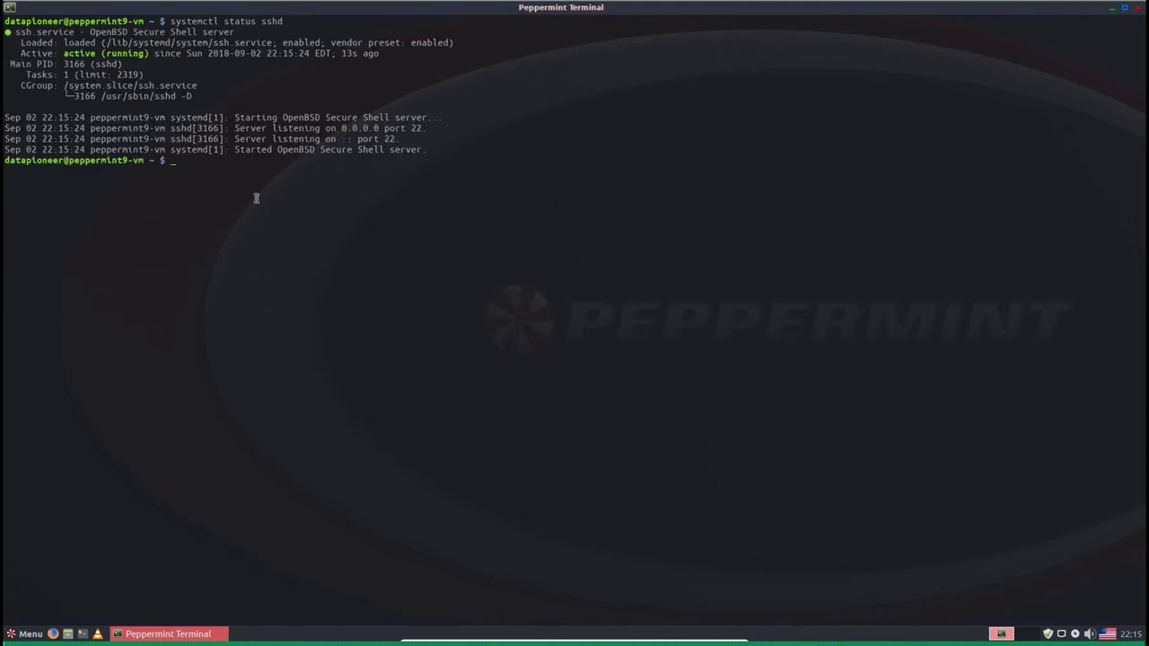
drag(62, 53, 155, 55)
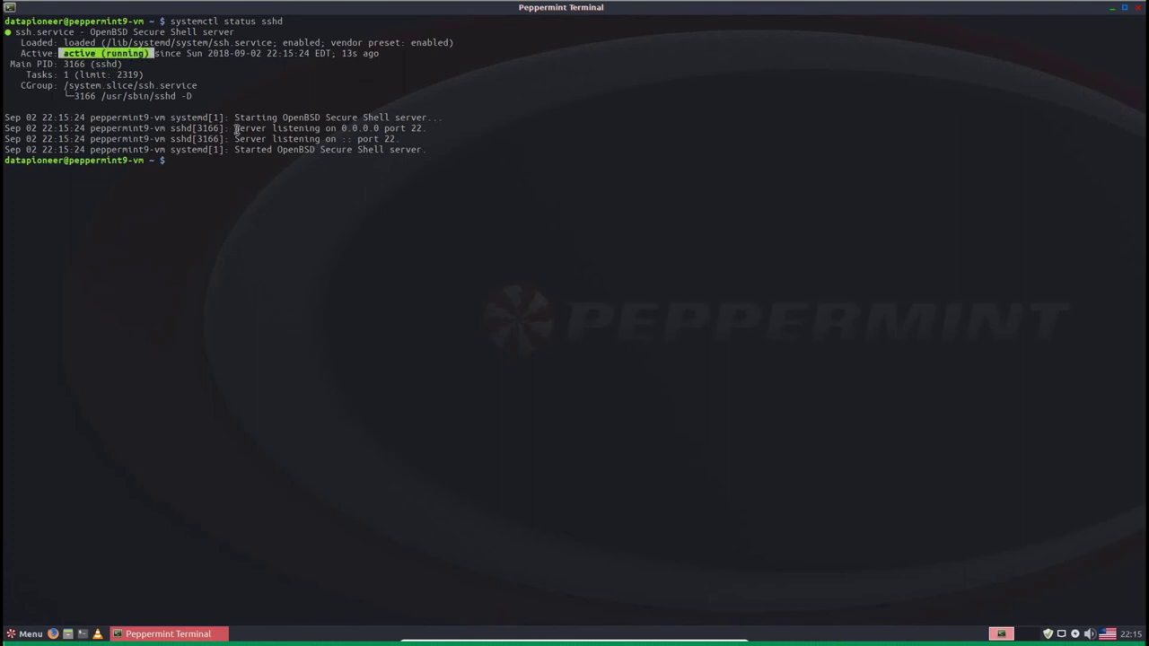
click(230, 164)
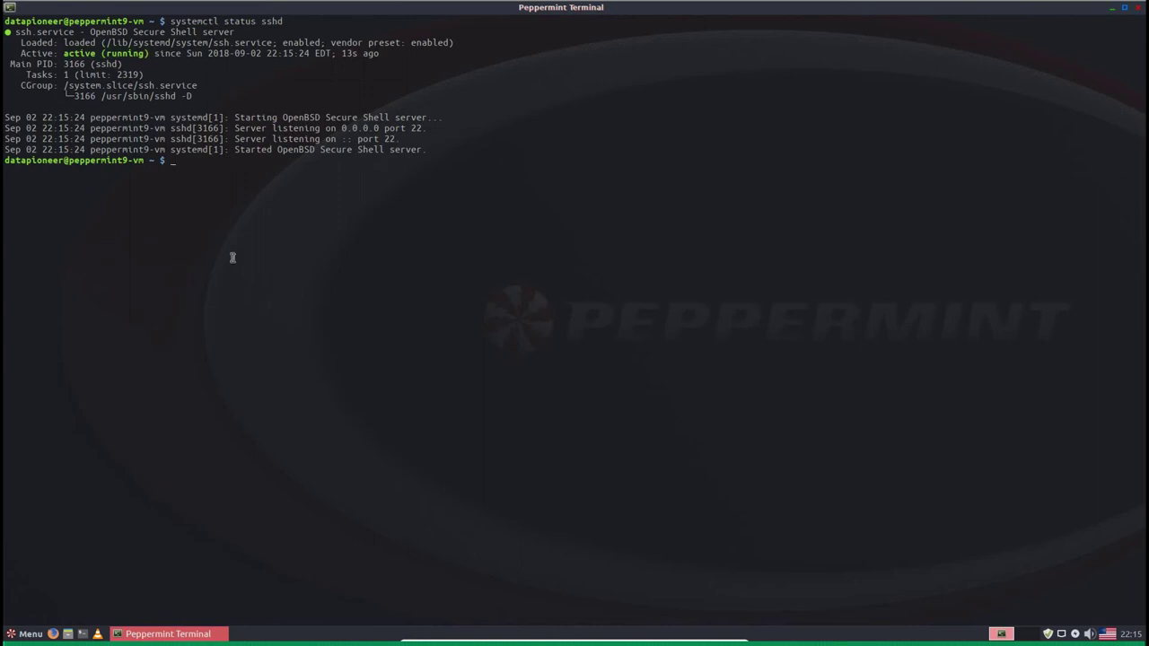
Try to enable the daemon with systemctl enable sshd, entering the account password, and try to switch to root with su.
text(systemctl enable sshd)
key(Return)
text(•••••••••)
key(Return)
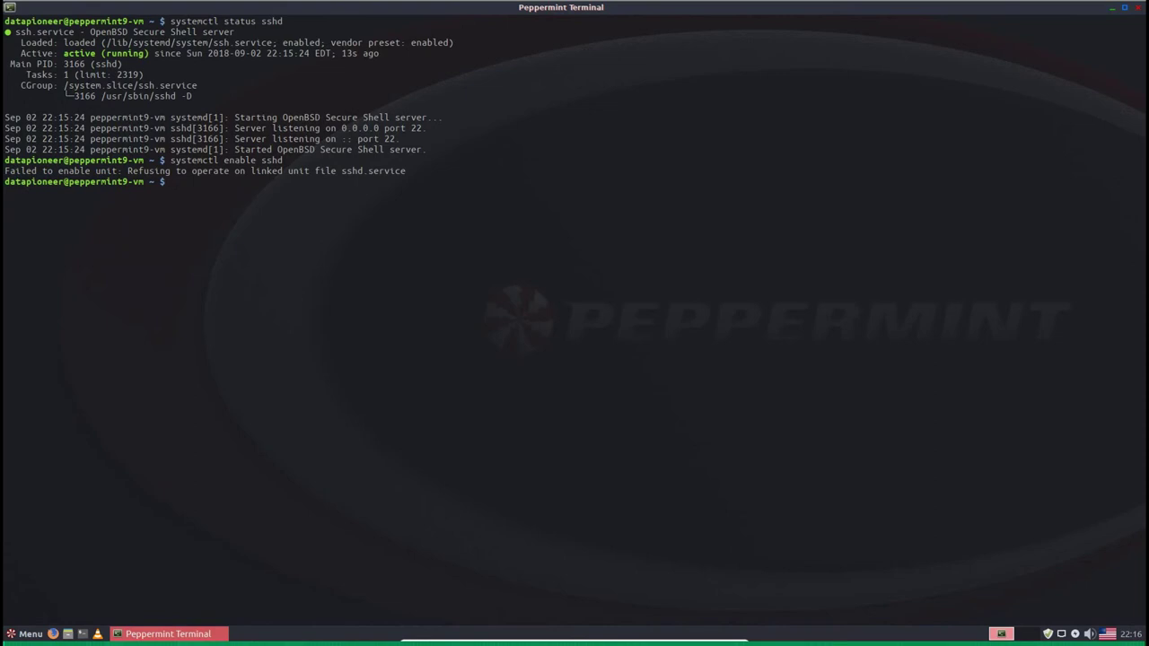
key(Return)
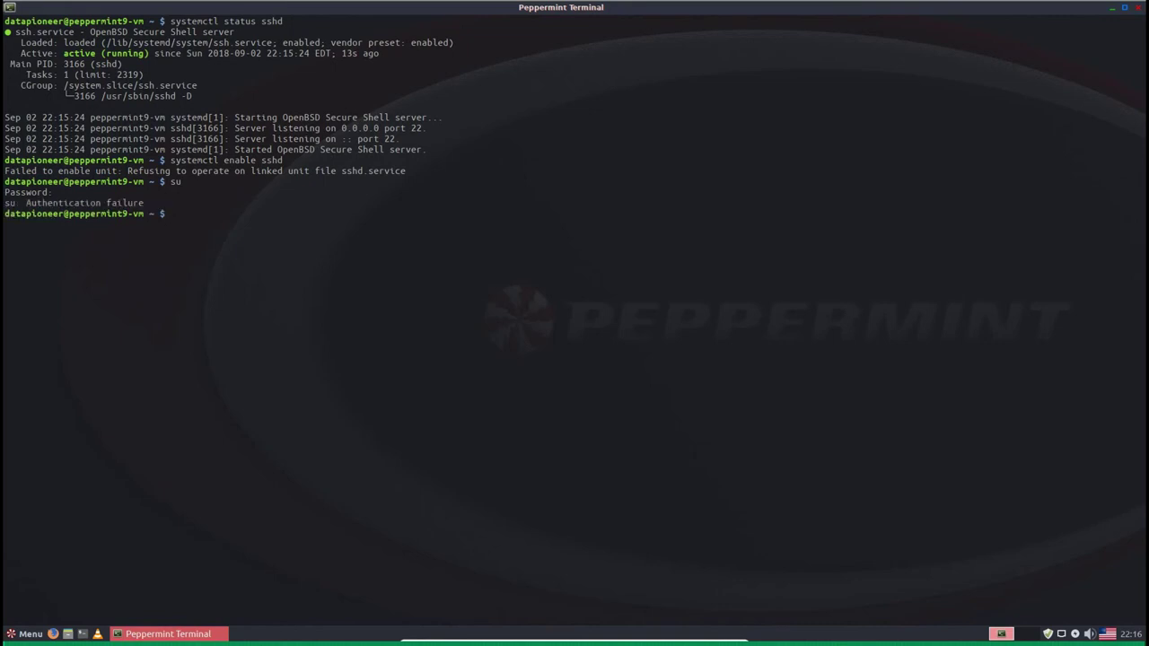
Try to enable the daemon with sudo systemctl enable sshd and close the terminal with exit.
text(udo systemctl enable sshd)
key(Return)
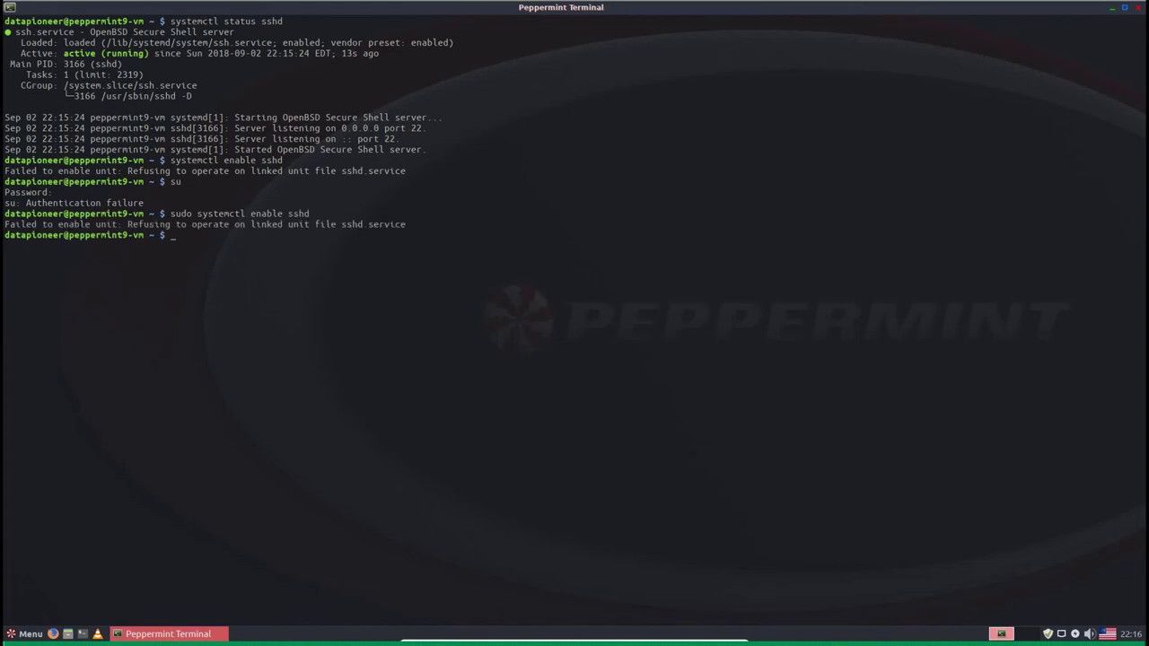
text(exit)
key(Return)
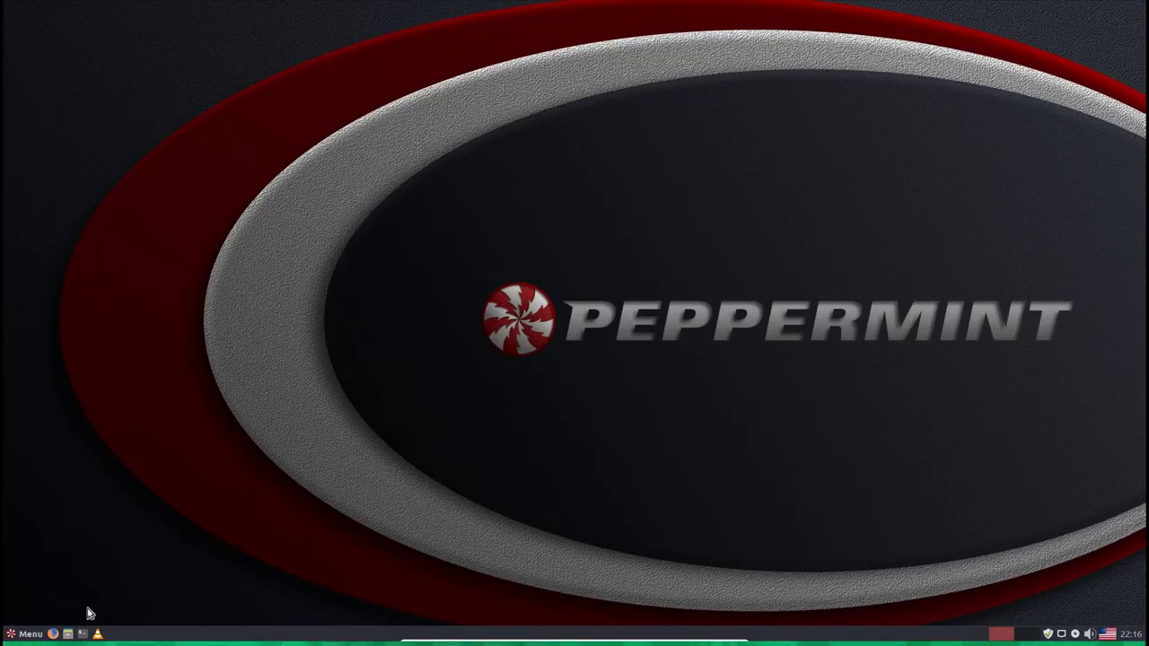
click(81, 634)
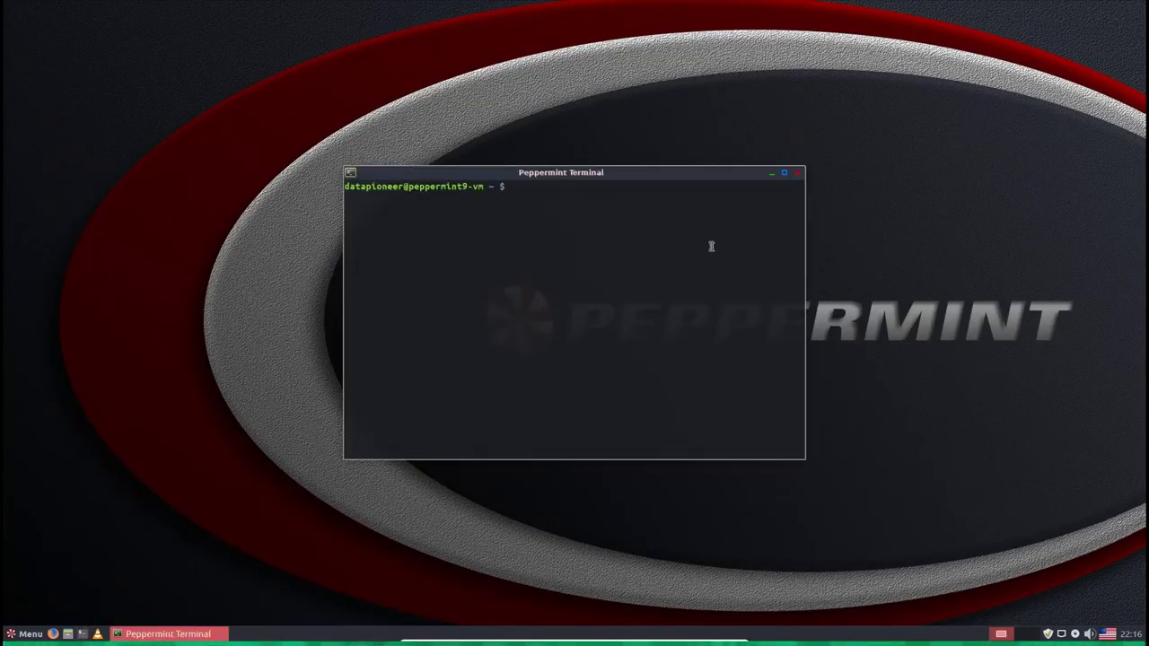
click(784, 173)
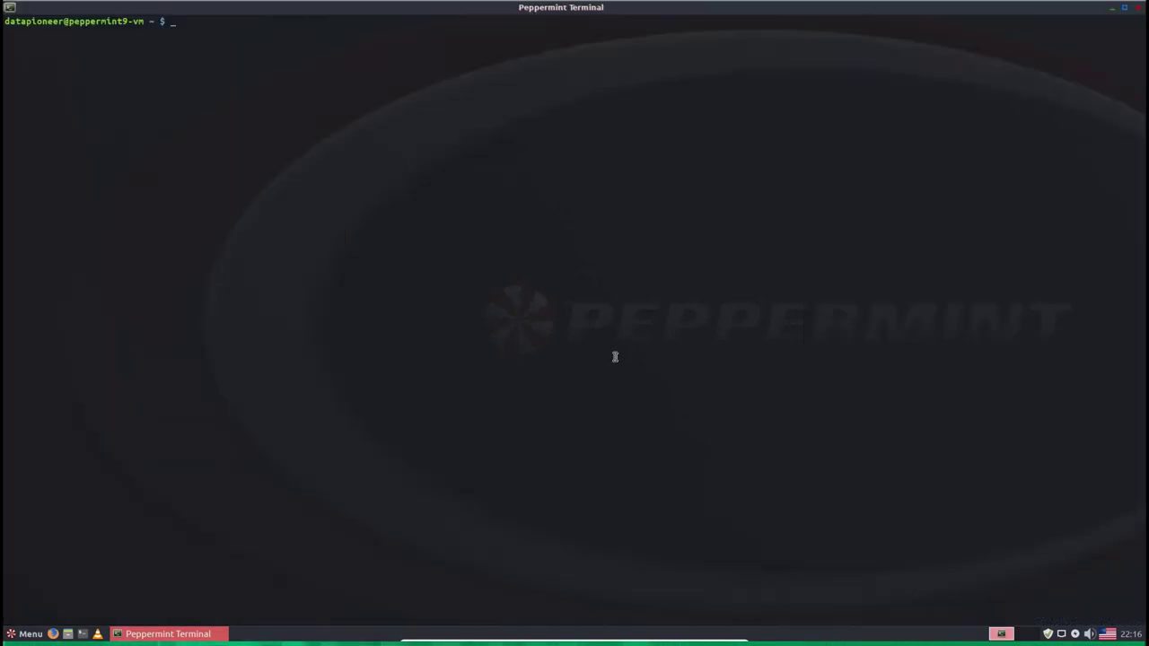
text(ssh root)
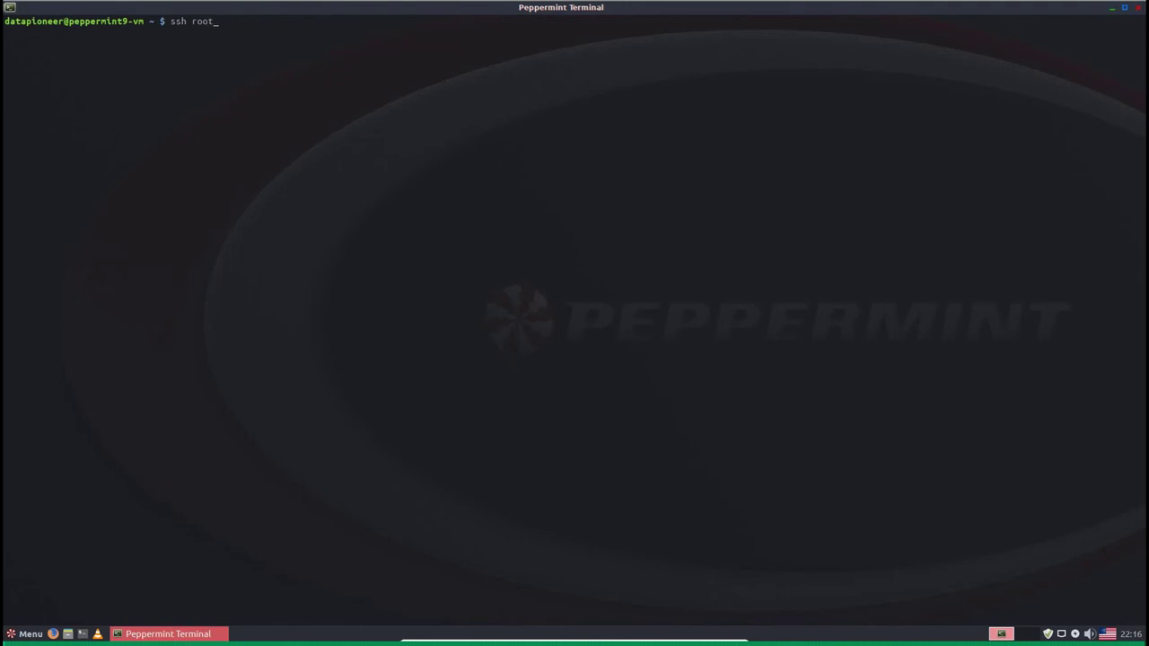
text(@192.168.1.157)
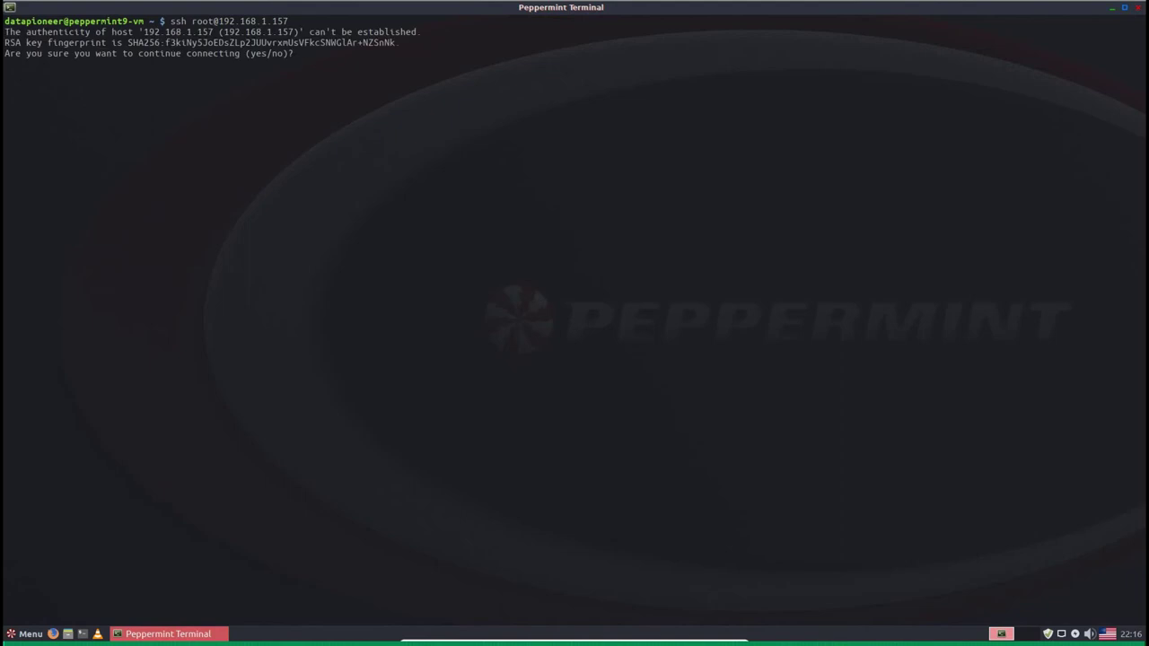
text(yes)
key(Return)
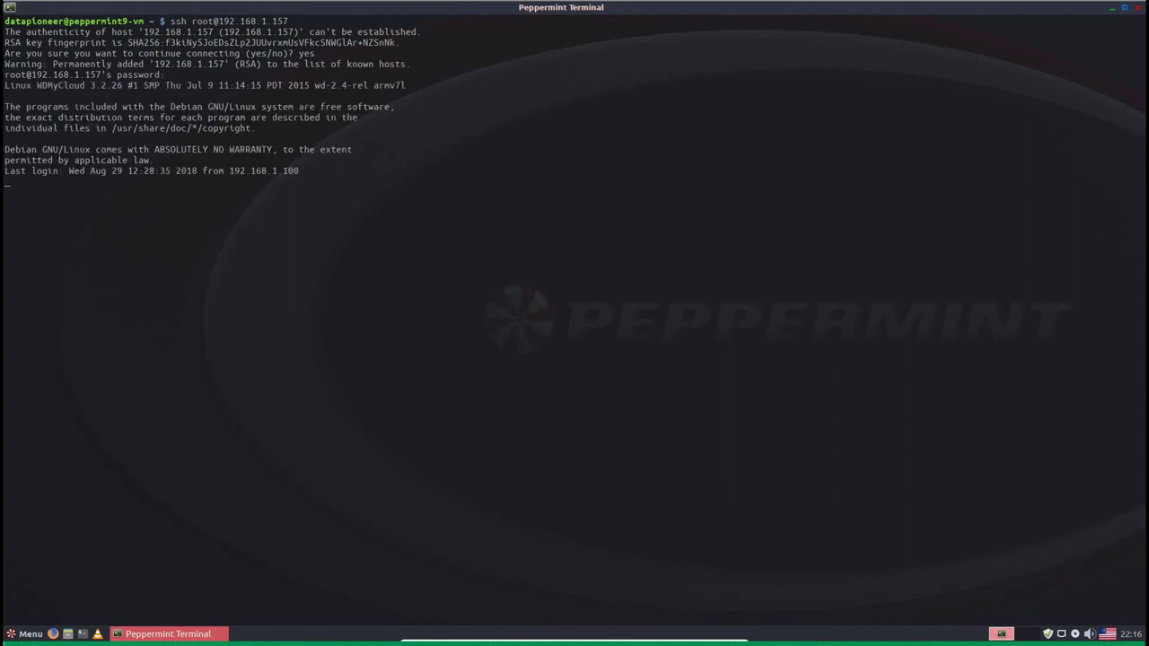
Change to the remote folder /shares/Public/'Shared Pictures' and list its contents with ls -lh.
text(ce)
text( /shares)
text(/P)
text(ublic/)
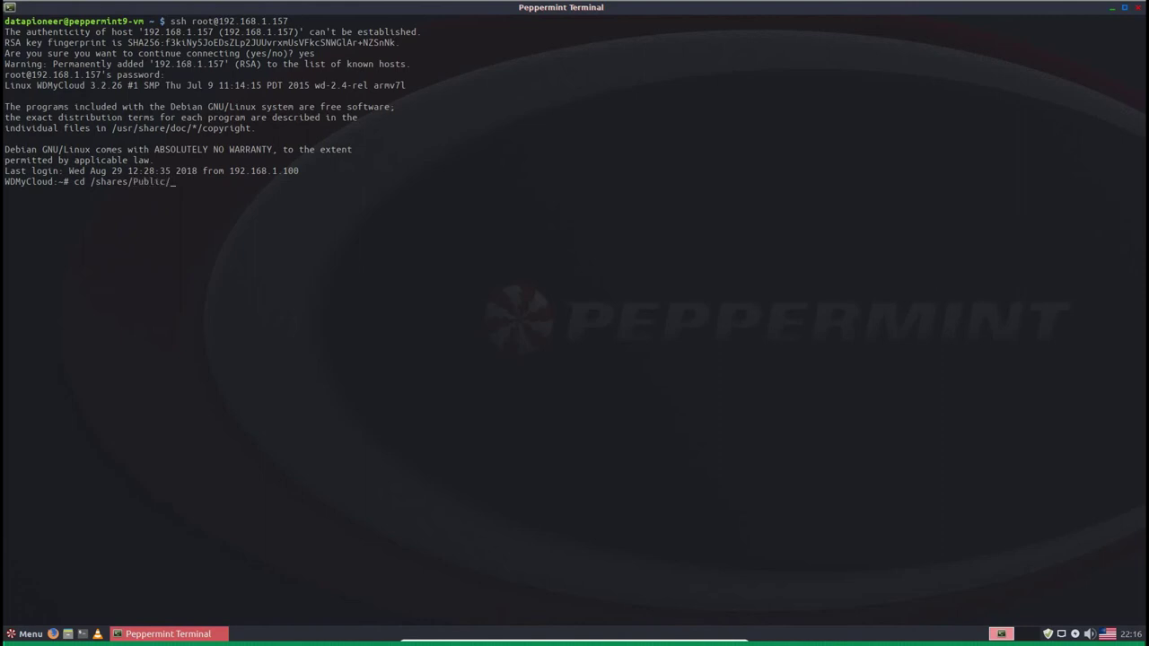
text('Shared Pictures)
key(Return)
text(ls -lh)
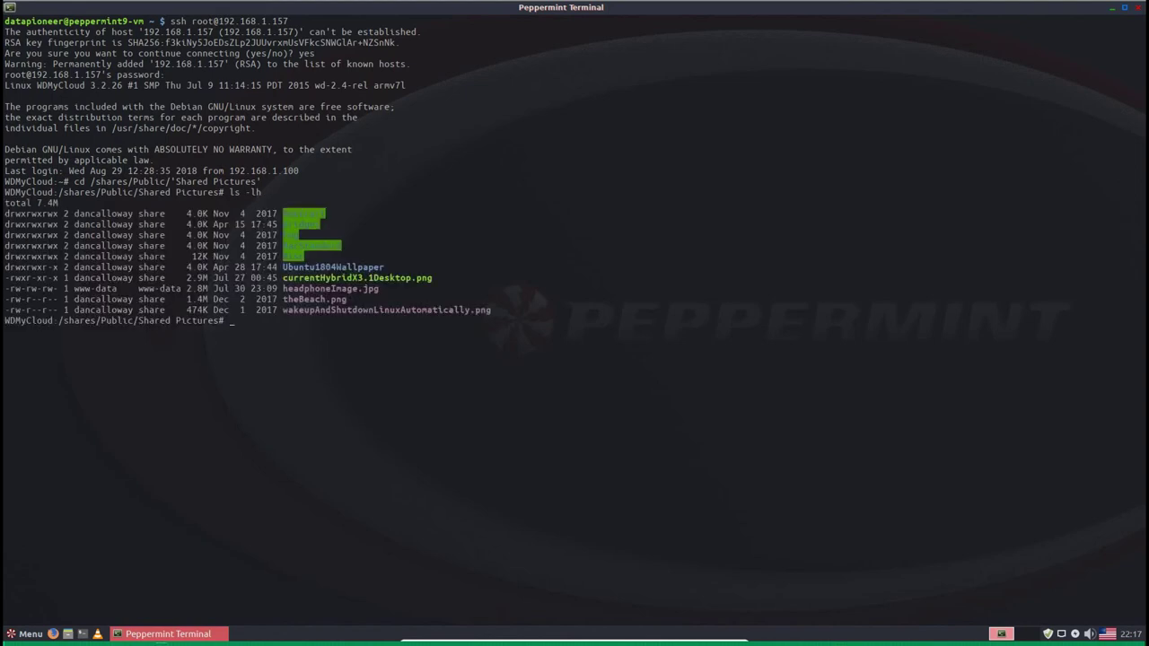
text(scp Fog)
key(BackSpace)
key(BackSpace)
key(BackSpace)
key(BackSpace)
key(BackSpace)
key(BackSpace)
key(BackSpace)
End the SSH session with exit and clear the terminal with clear.
text(exit)
key(Return)
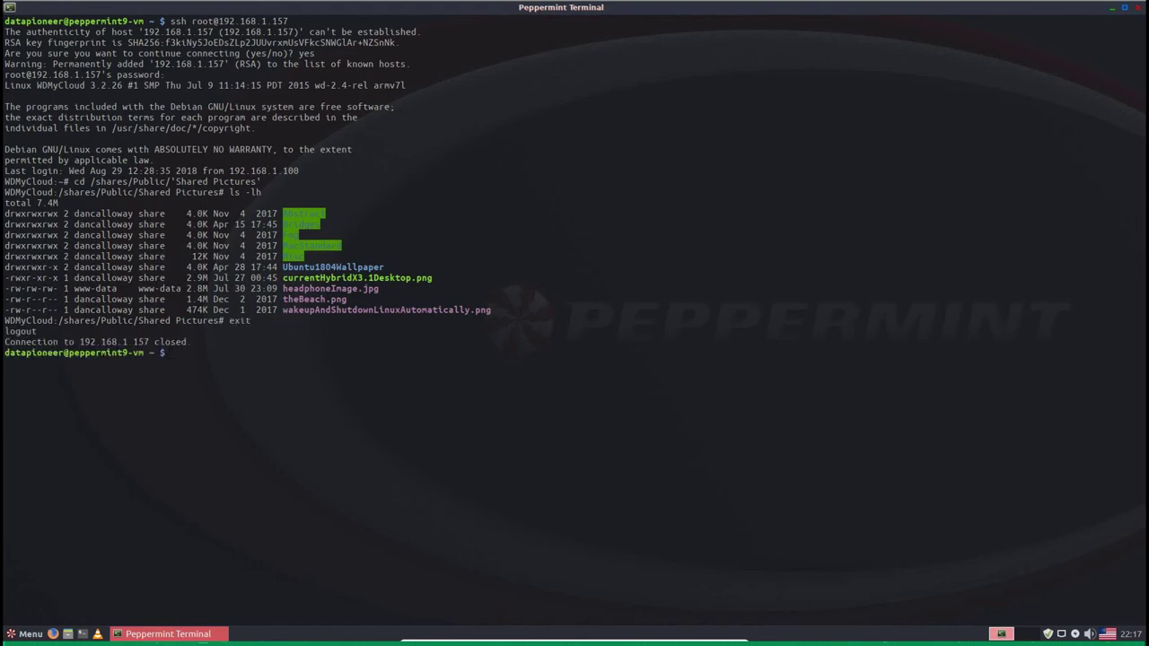
text(clear)
key(Return)
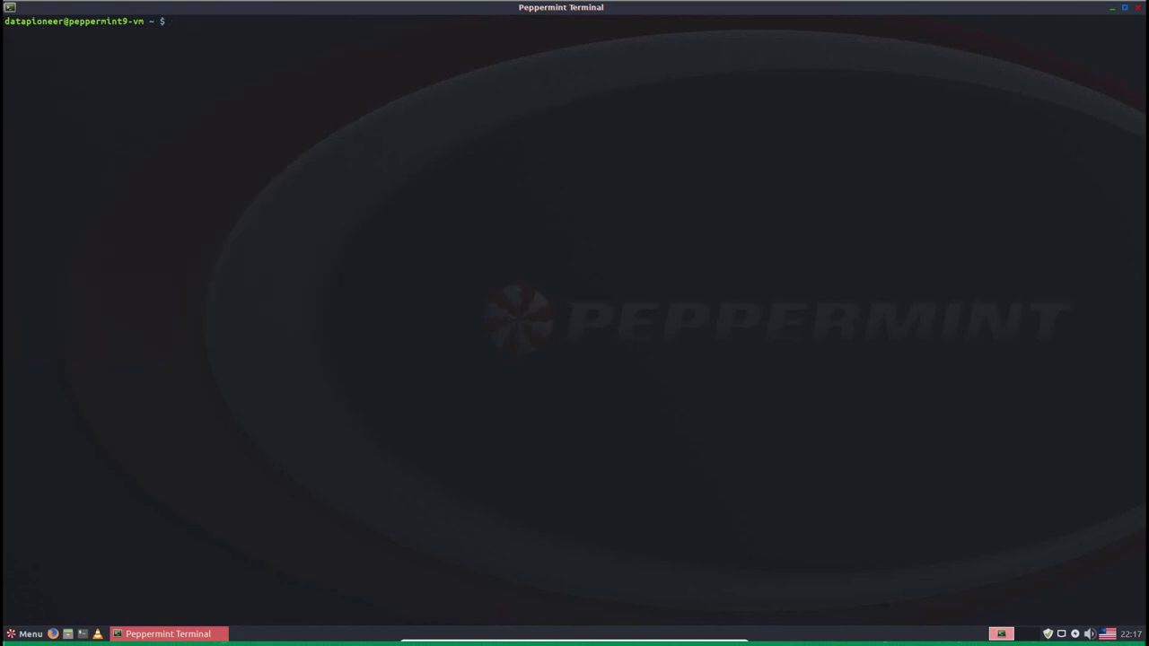
List the local machine's network addresses with ip addr and highlight the IPv4 address of enp0s3.
text(ip addr)
key(Return)
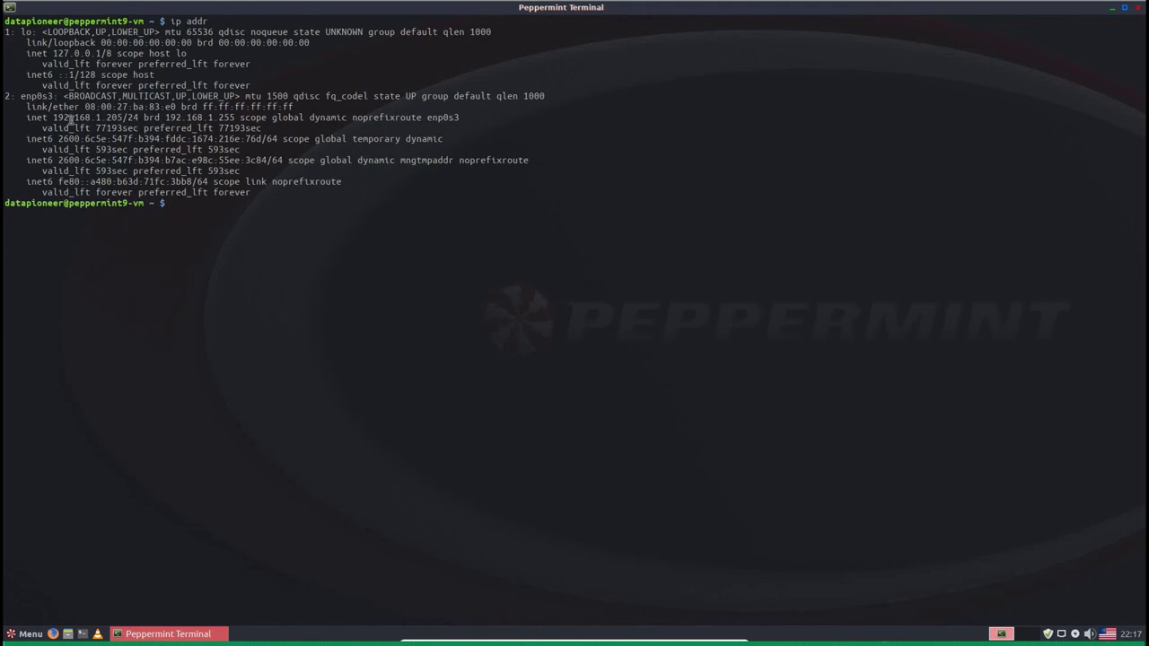
drag(52, 117, 123, 118)
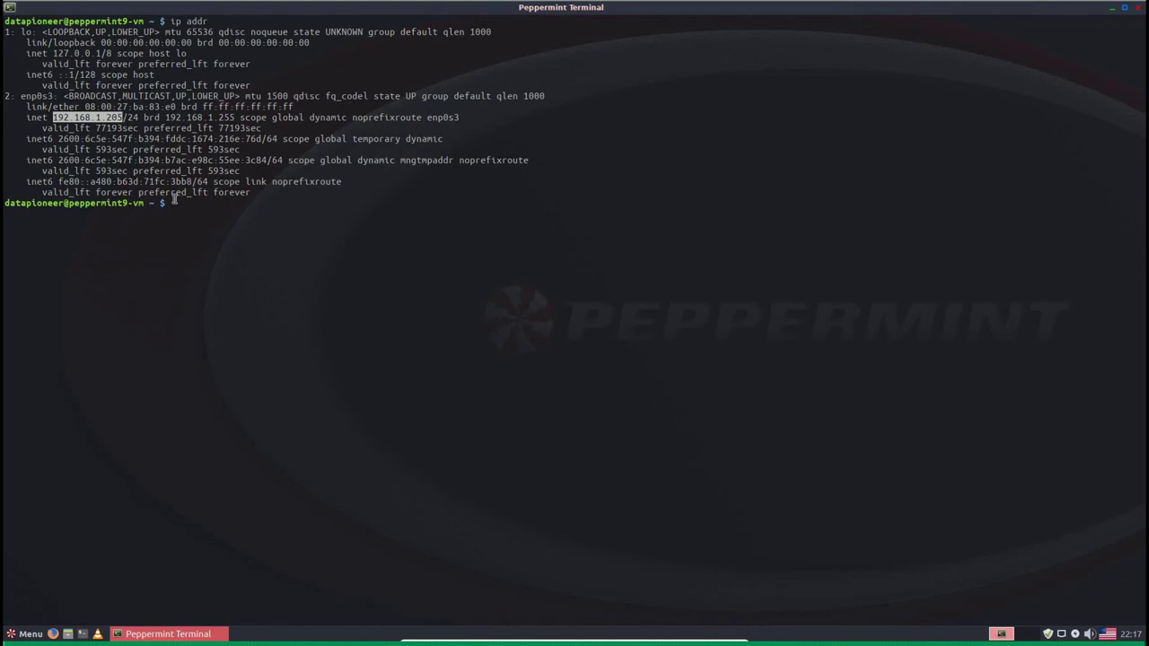
click(193, 229)
text(ssh)
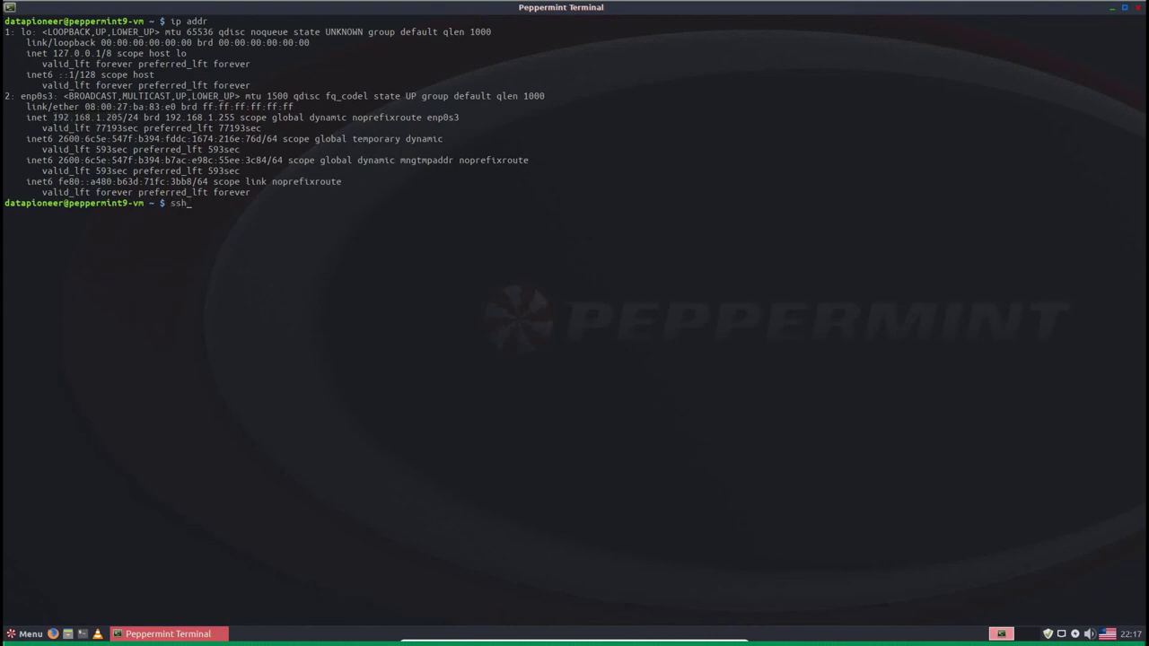
text( root@192.168.1.157)
key(Return)
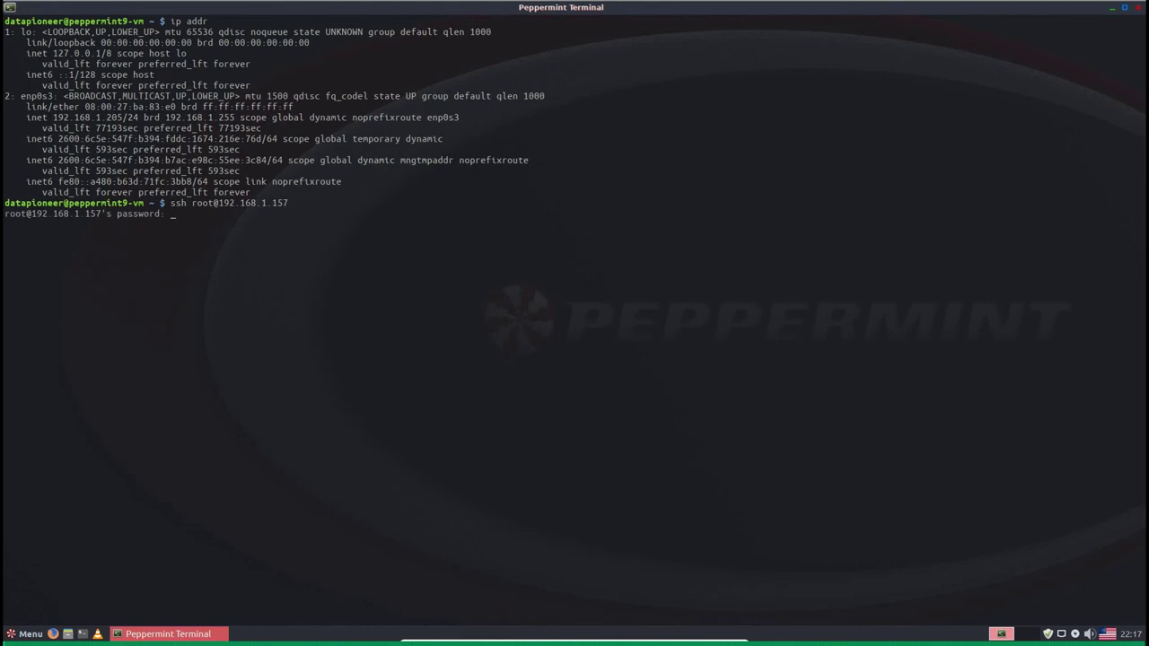
key(Return)
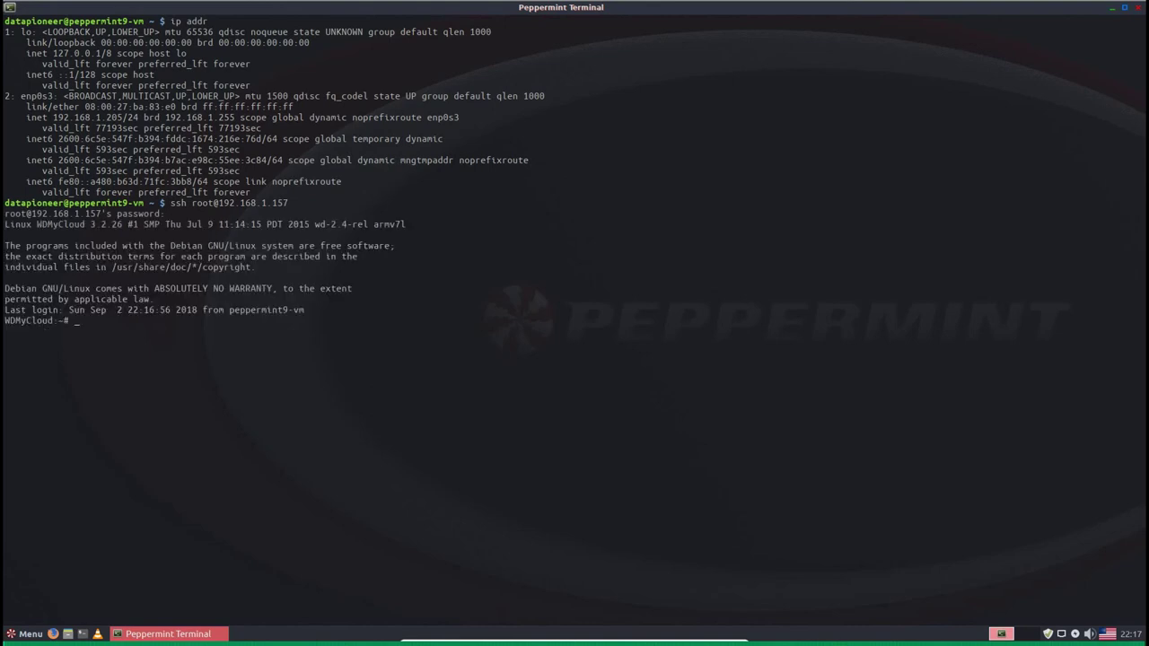
Change to the remote folder /shares/Public/'Shared Pictures'/ and list its contents in long, human-readable form with ls -lh.
text(cd /shares/Public/'Shared Pictures)
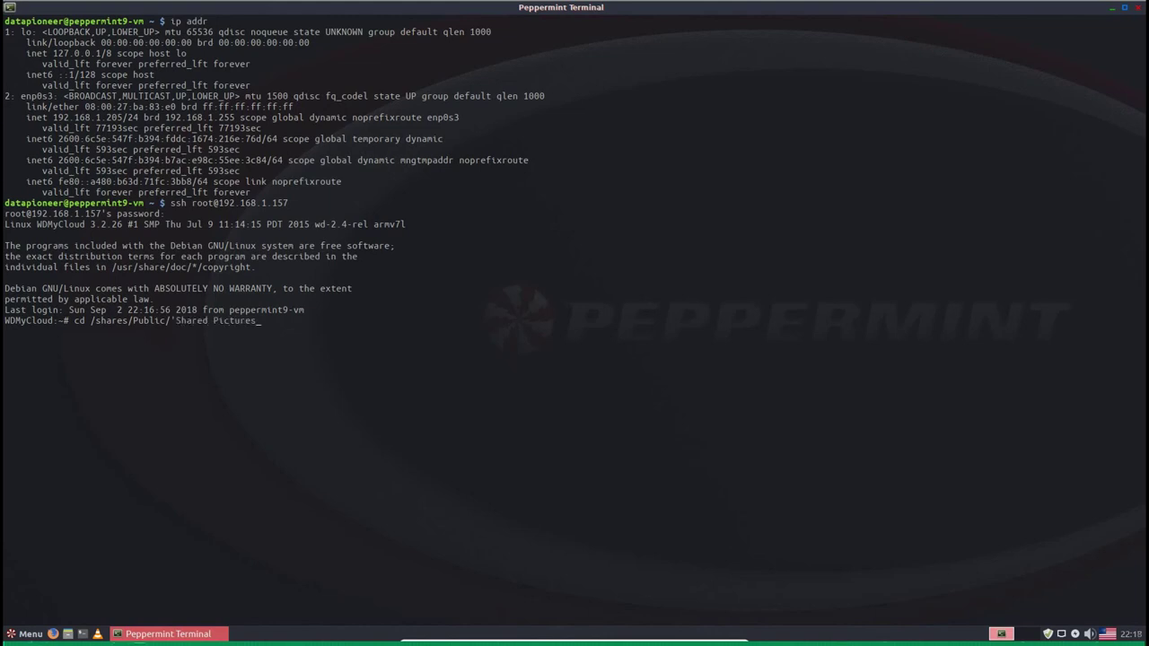
text('/)
key(Return)
text(ls -lh)
key(Return)
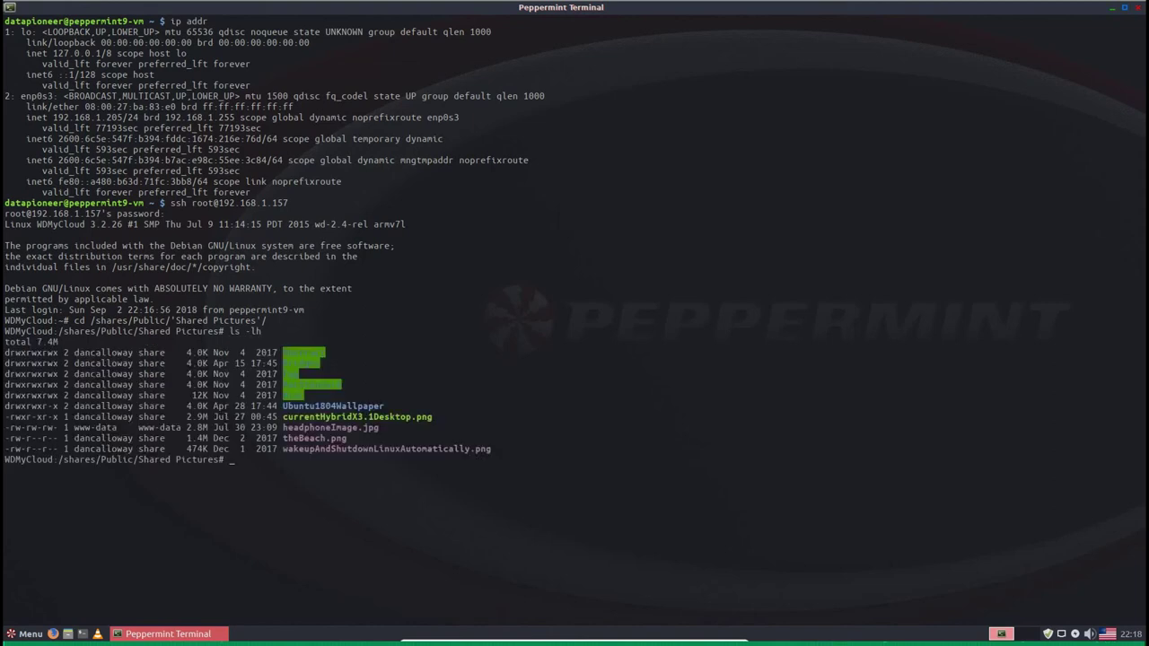
text(scp Fog/*.* datapioneer@192.168.1.205)
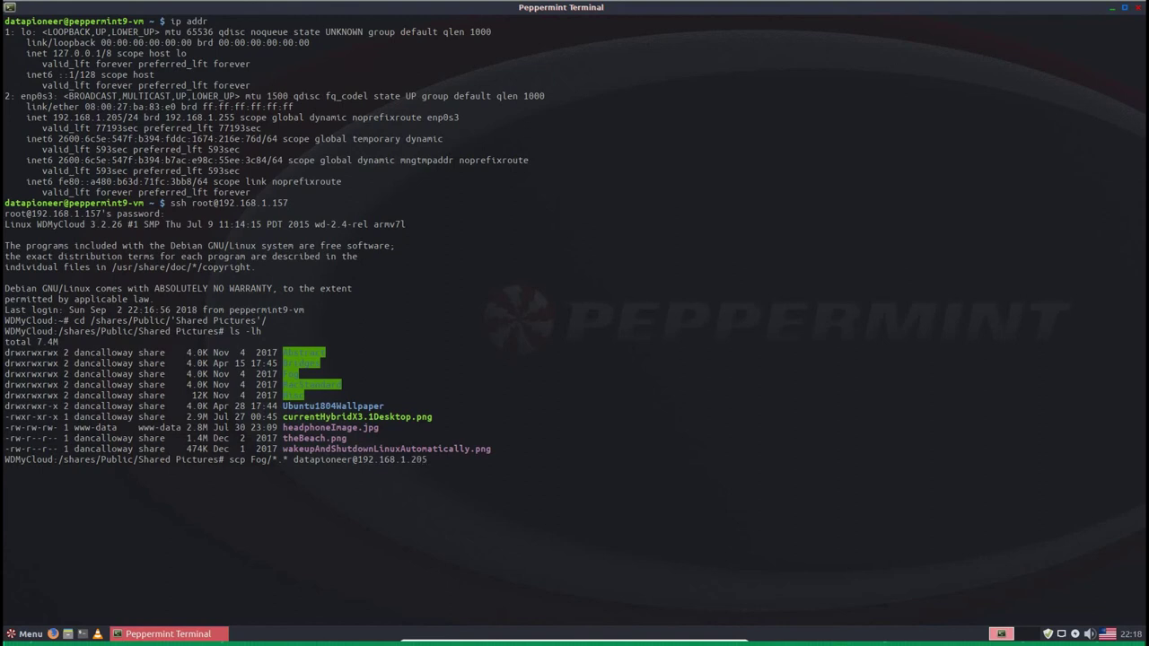
text(:/home/datapioneer/Pictures/)
key(ctrl+c)
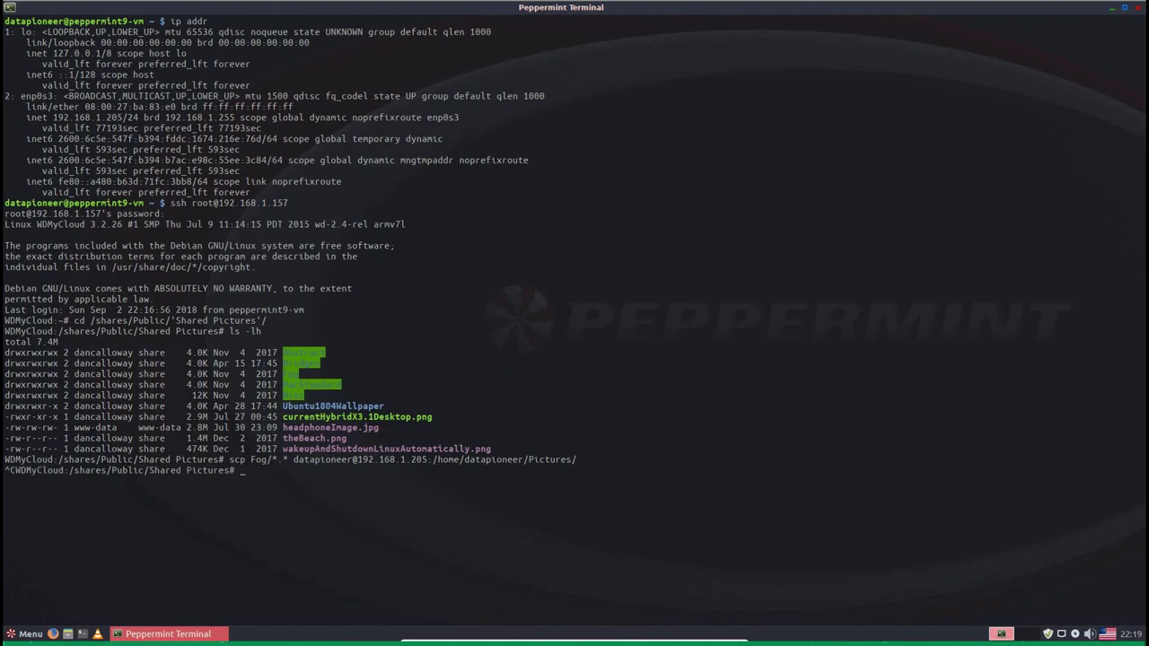
End the remote SSH session and close the local terminal, using exit for each.
text(exit)
key(Return)
text(exit)
key(Return)
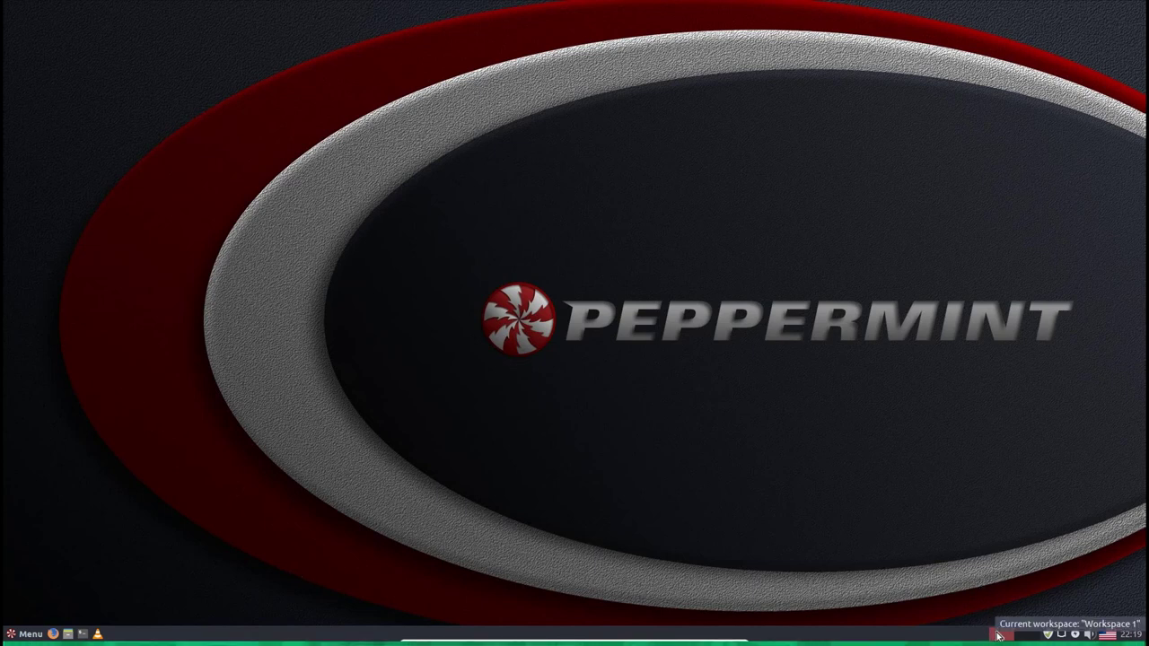
View the network connection options and raise the audio output volume slightly.
click(1061, 634)
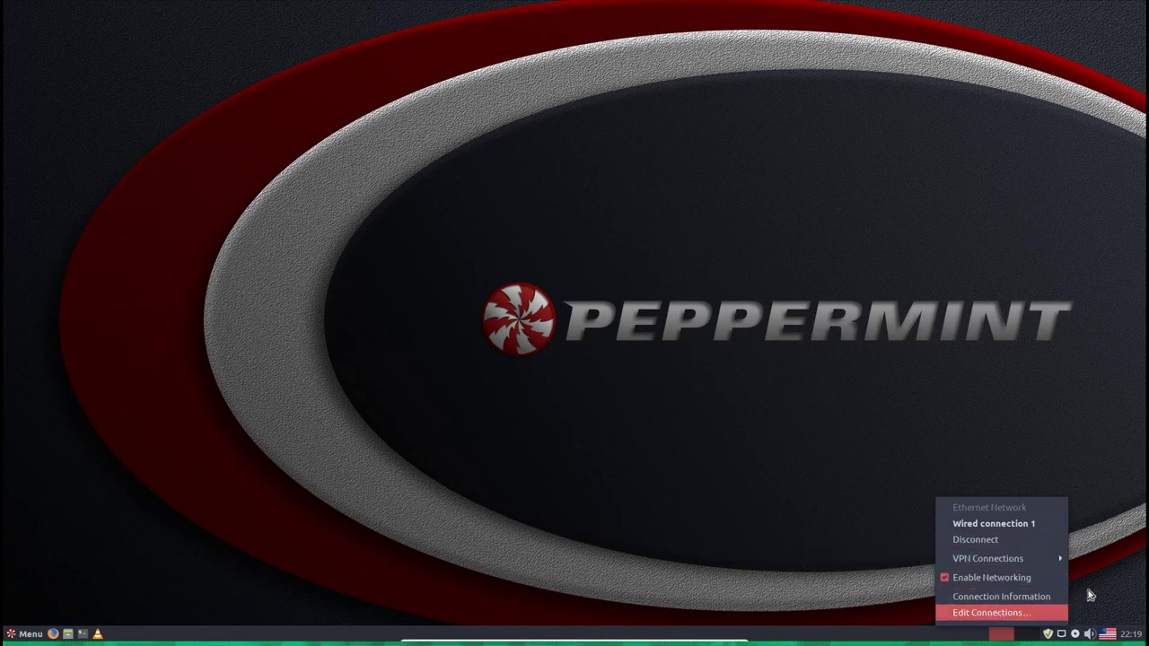
click(1077, 634)
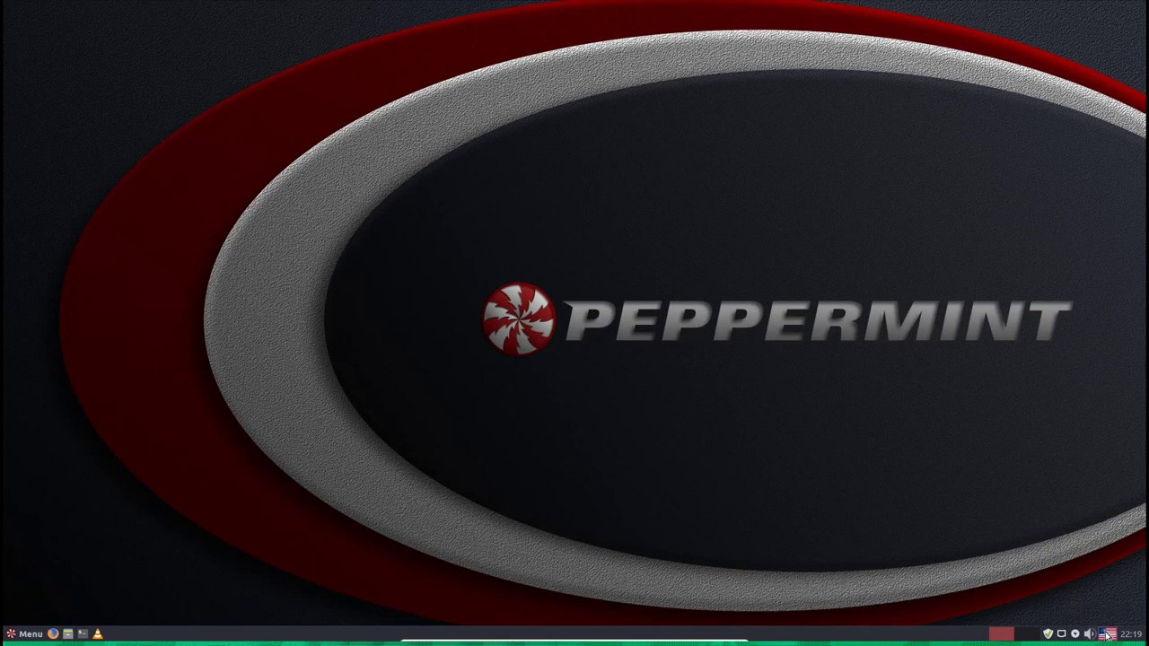
click(1094, 636)
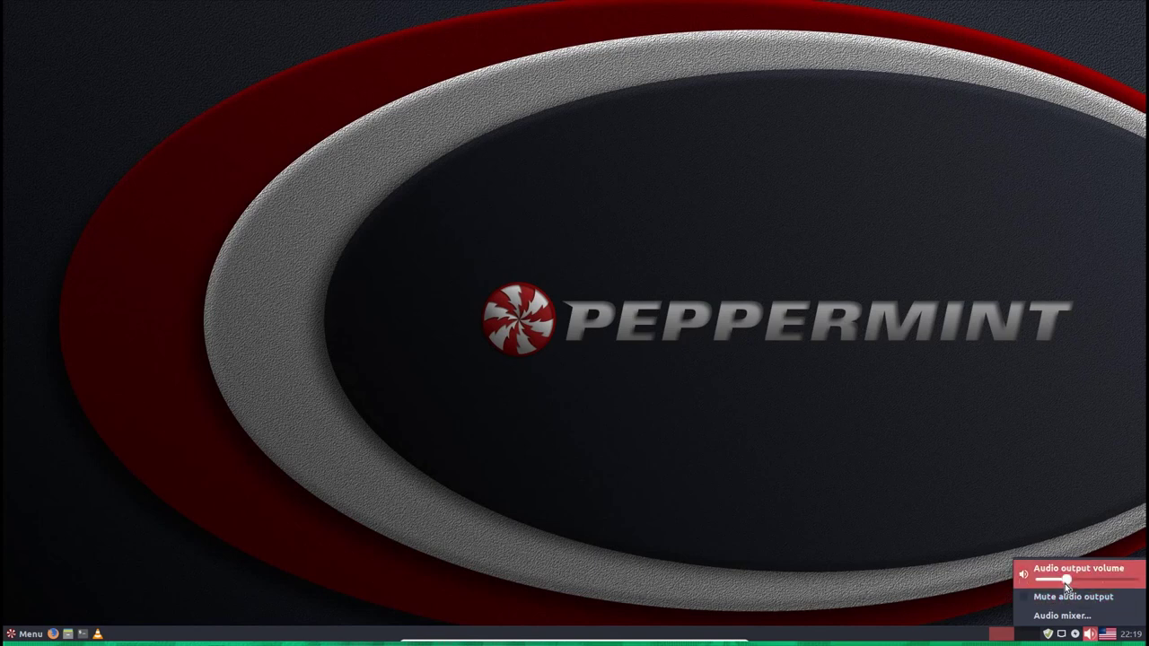
drag(1066, 578, 1088, 576)
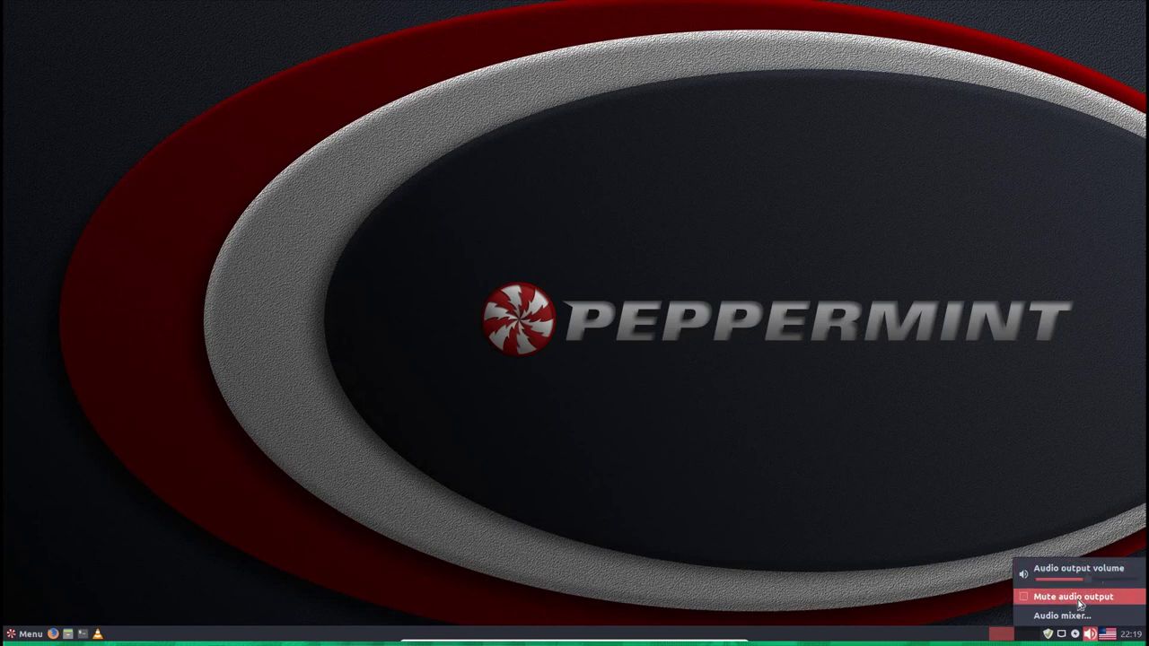
click(961, 554)
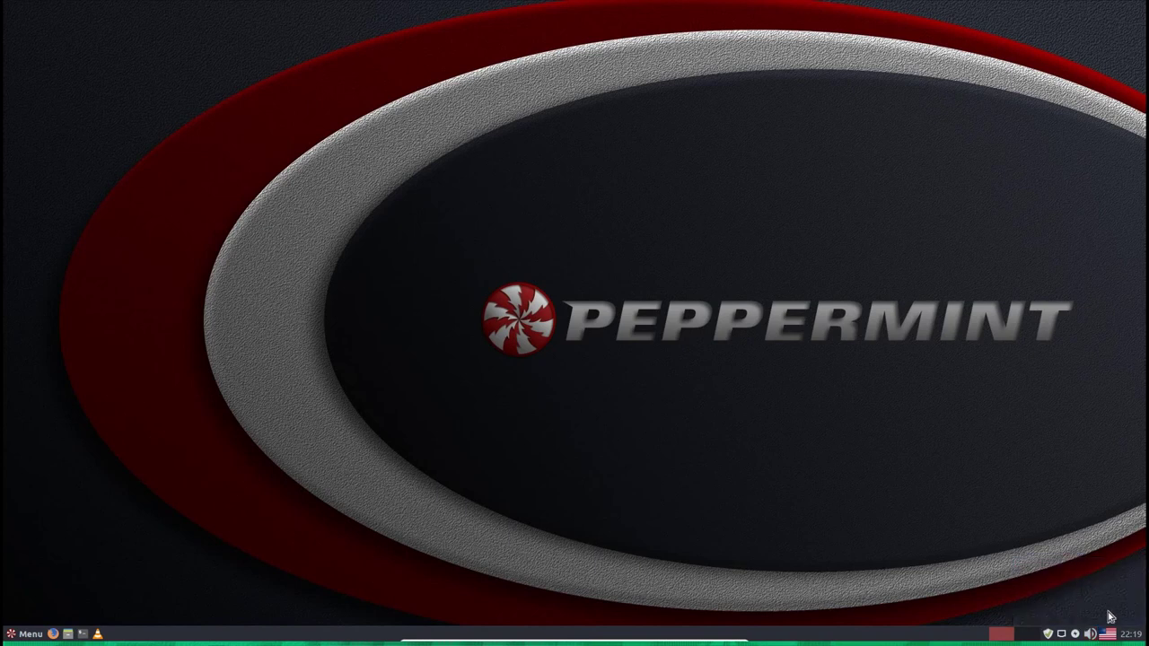
View the clock's monthly calendar and close it.
click(1129, 633)
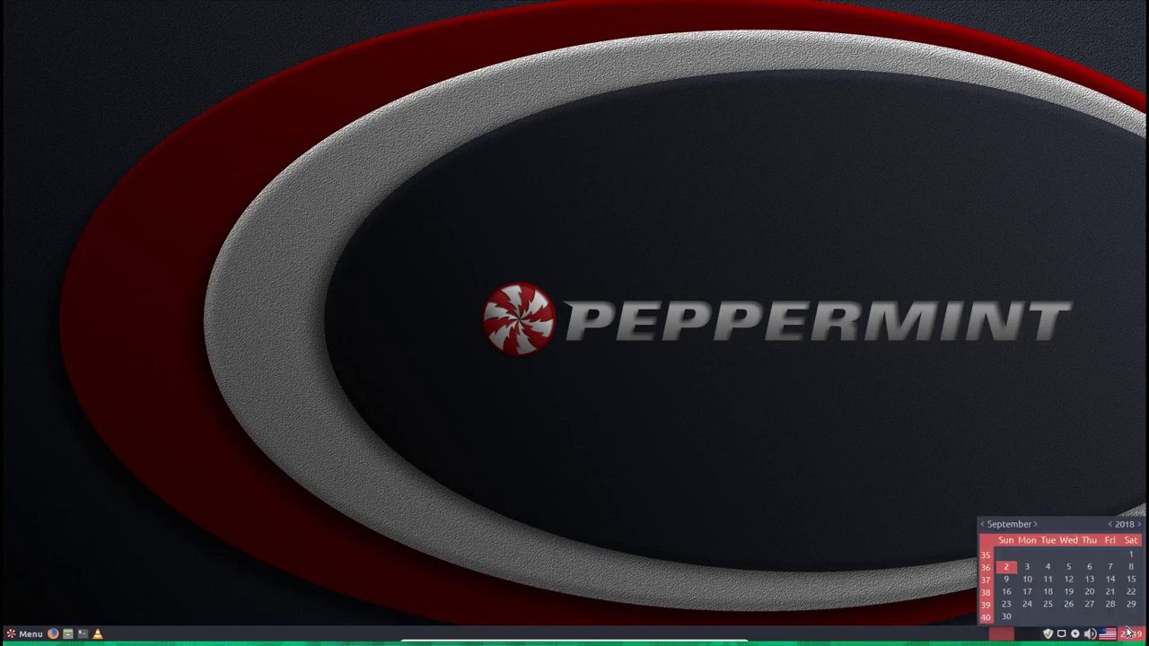
click(895, 549)
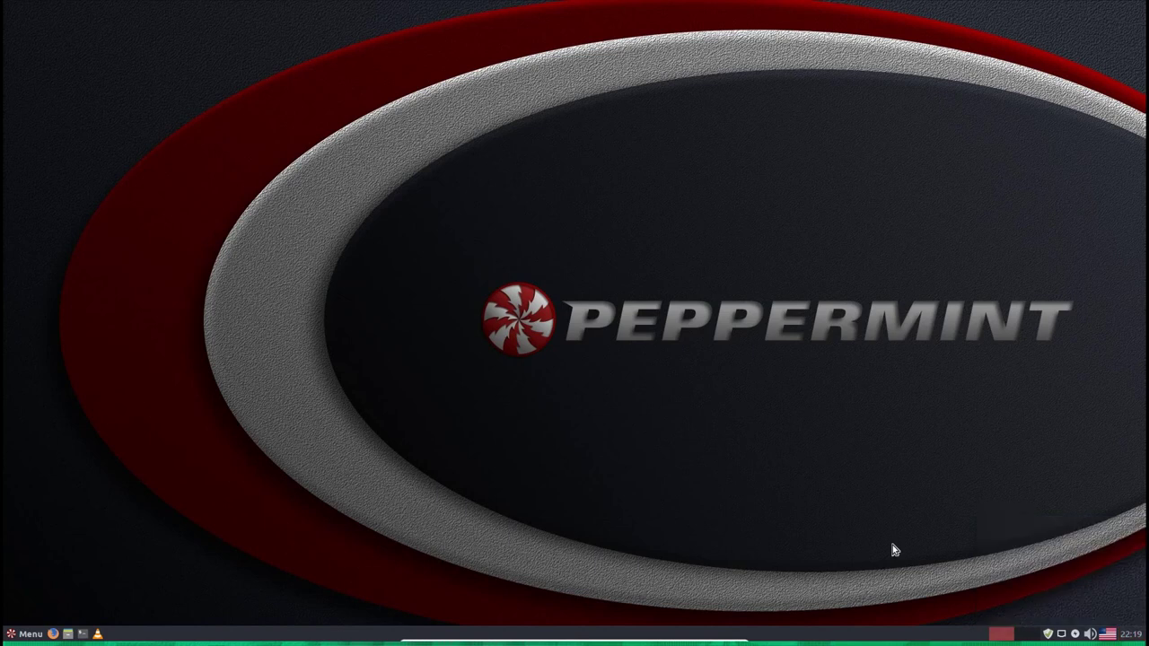
Quit the current desktop session.
click(15, 636)
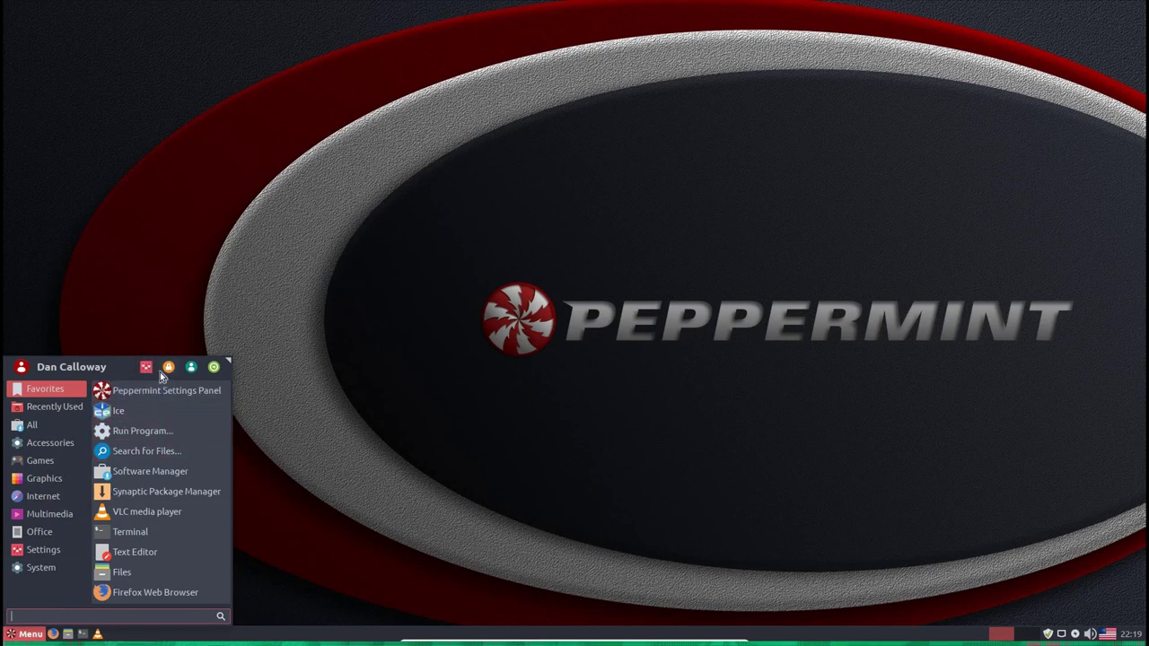
click(215, 370)
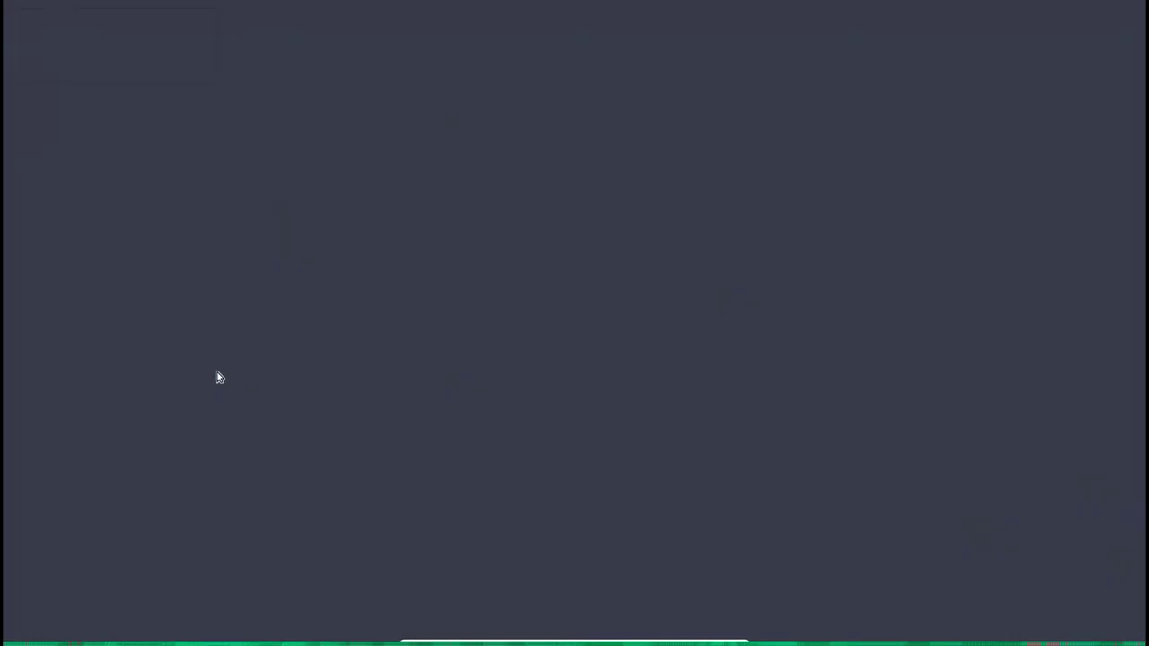